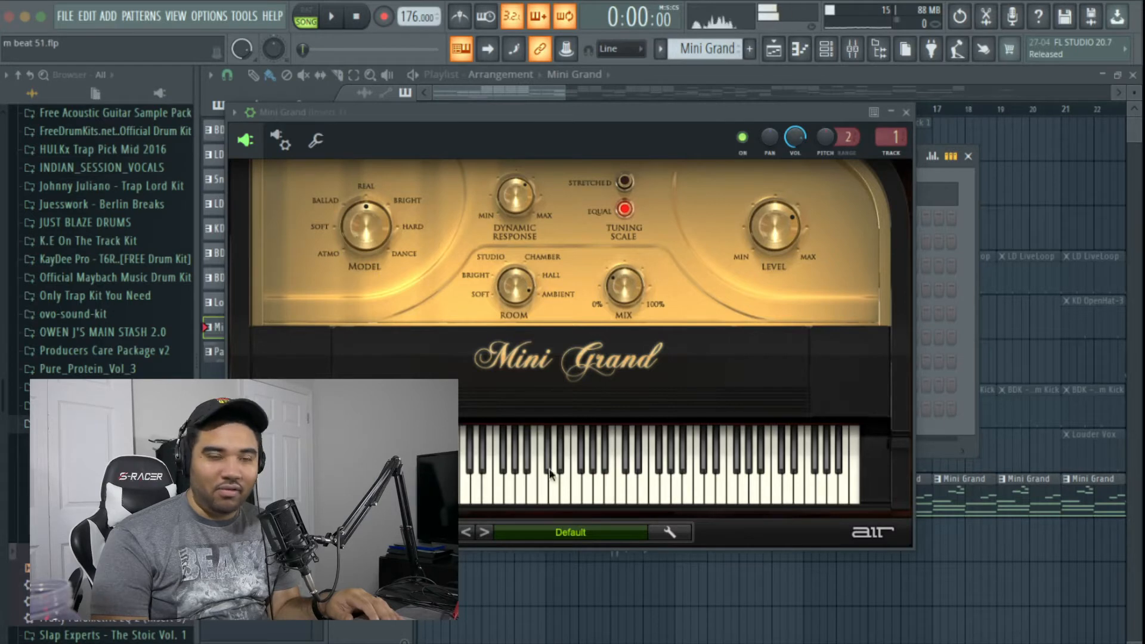
# Close the Mini Grand plugin window and open the Mini Grand channel's notes in the piano roll
pyautogui.click(906, 113)
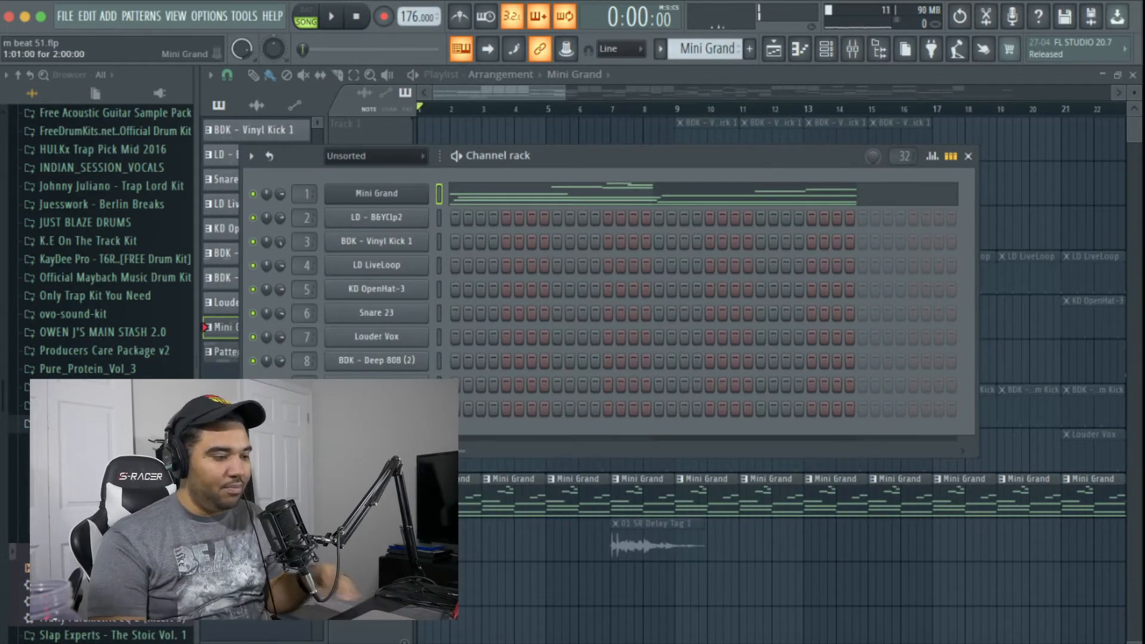
pyautogui.press('F6')
pyautogui.press('F7')
pyautogui.scroll(-4, 366, 348)
pyautogui.scroll(7, 329, 318)
pyautogui.scroll(-3, 322, 310)
pyautogui.scroll(-3, 325, 314)
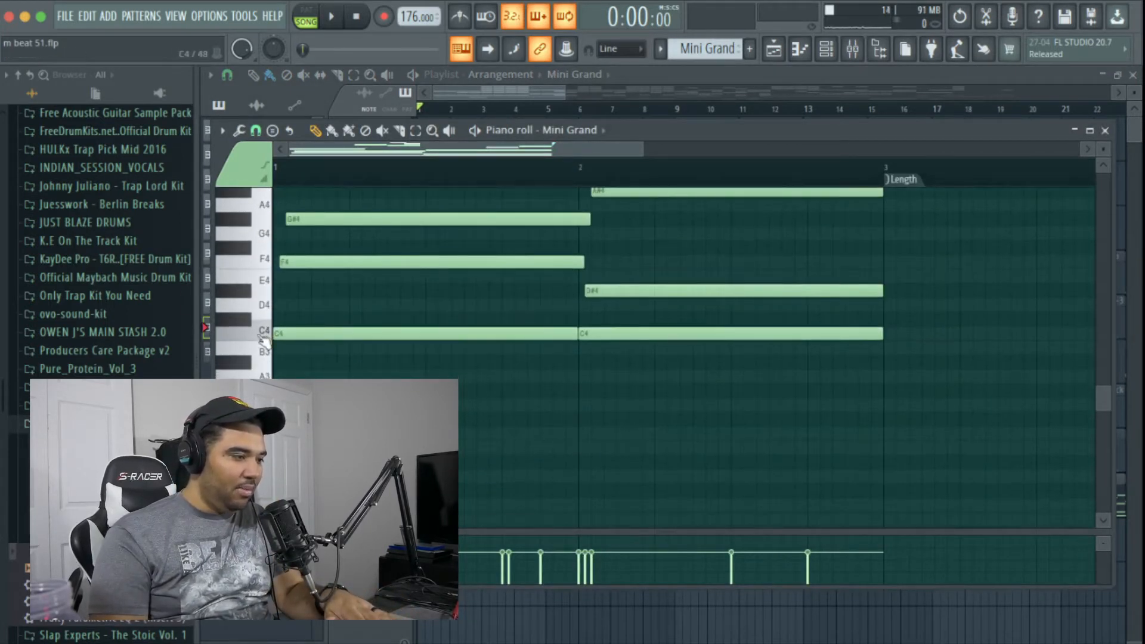
# Audition the chord notes C4, D#4, F4 and G#4 on the piano roll's keyboard
pyautogui.click(270, 341)
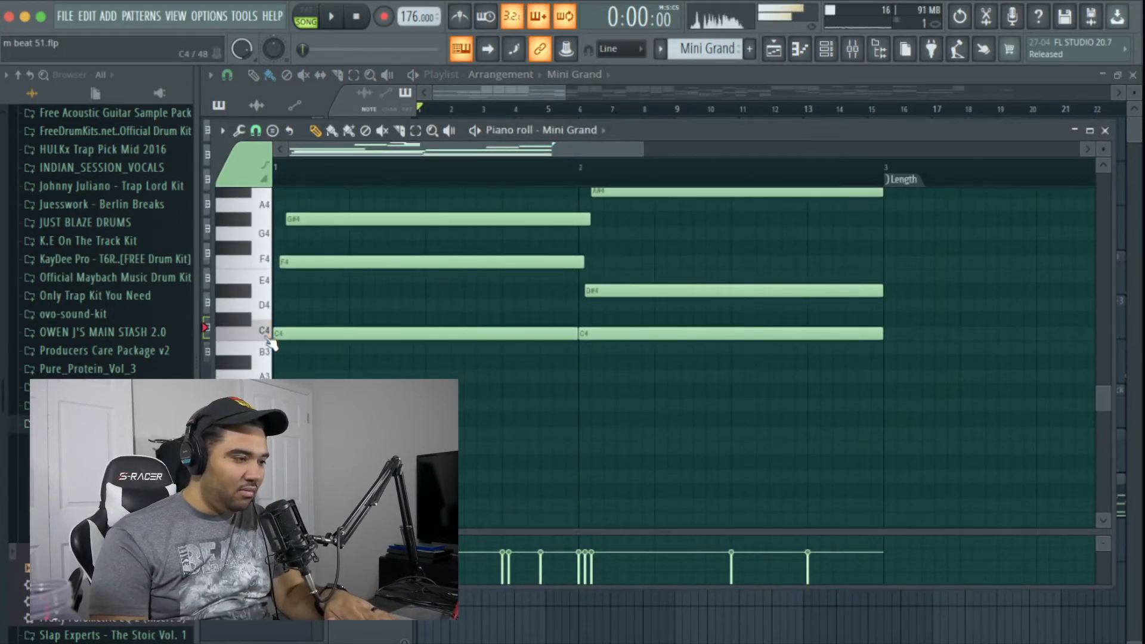
pyautogui.click(248, 292)
pyautogui.click(256, 262)
pyautogui.click(253, 221)
pyautogui.scroll(3, 262, 230)
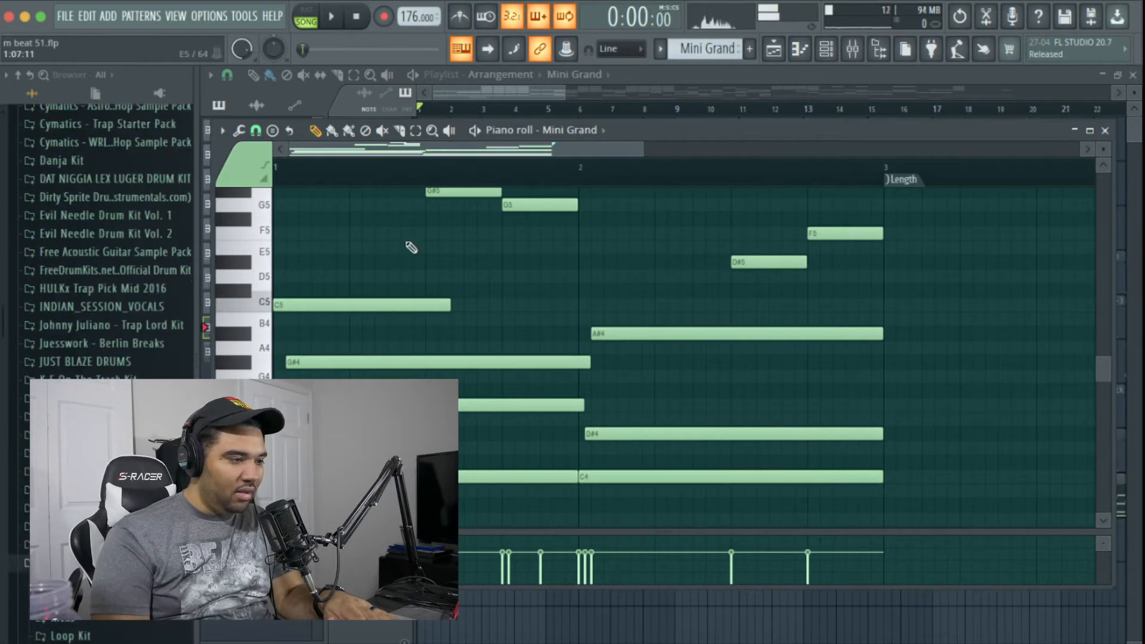
# Examine the Mini Grand's low chord notes and the higher melody notes across both bars
pyautogui.scroll(4, 510, 265)
pyautogui.scroll(-7, 575, 396)
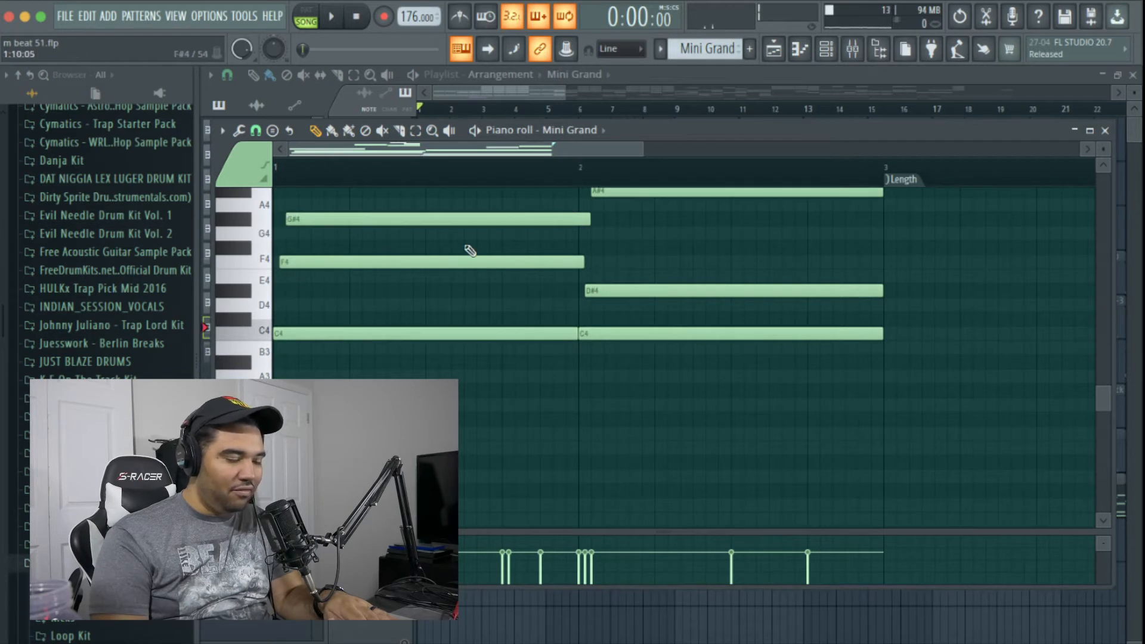
pyautogui.scroll(7, 471, 251)
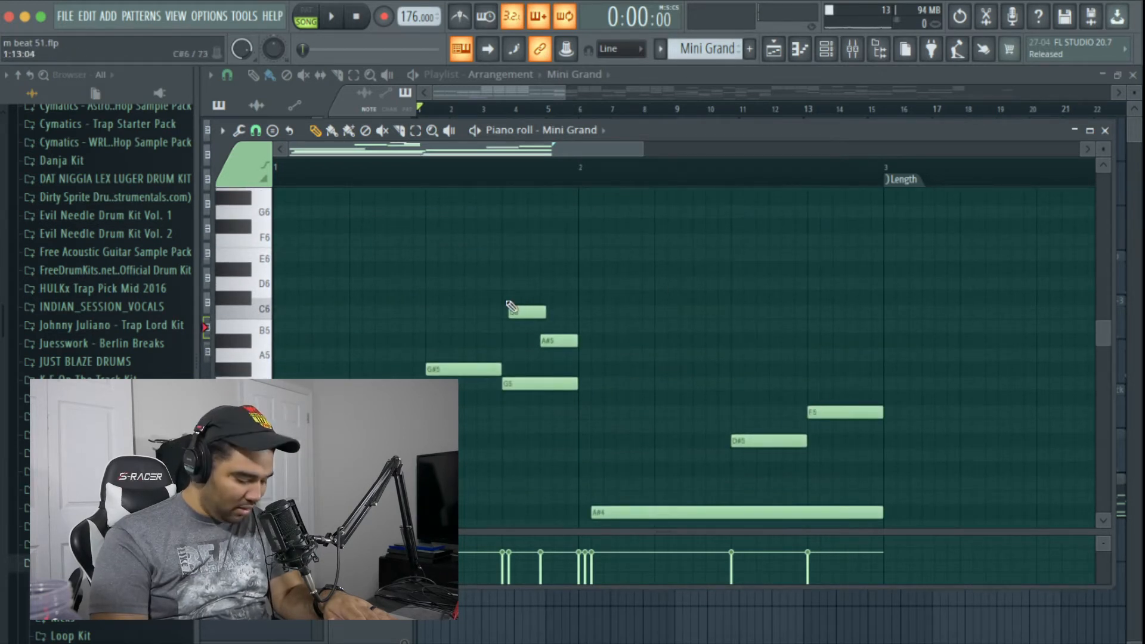
pyautogui.scroll(-3, 454, 340)
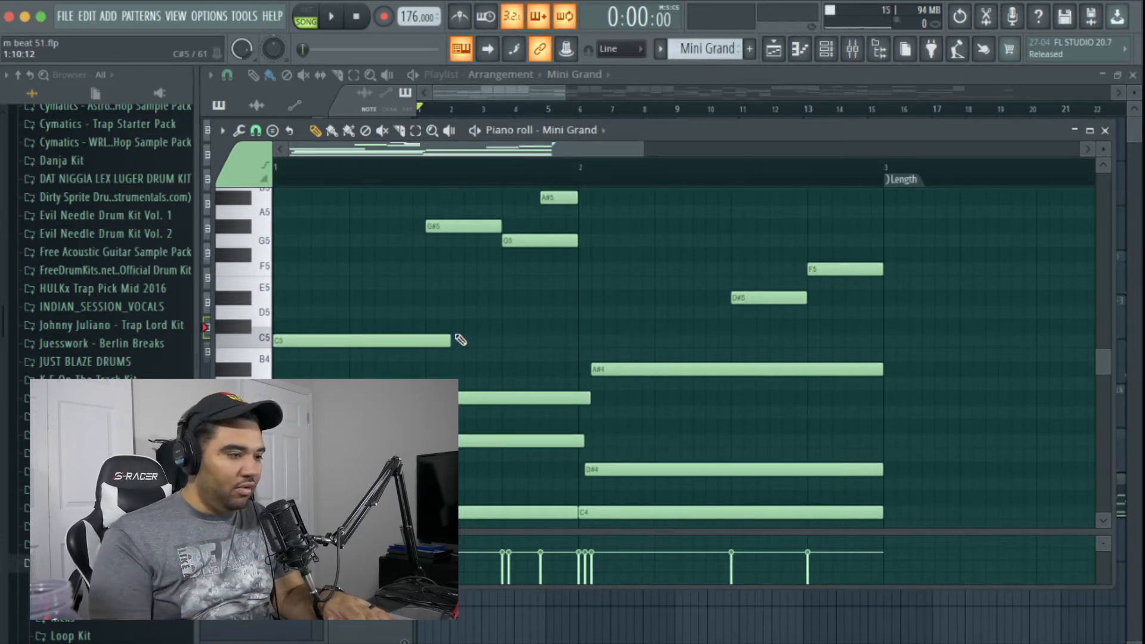
pyautogui.scroll(-4, 457, 337)
pyautogui.scroll(7, 457, 337)
pyautogui.scroll(-3, 464, 337)
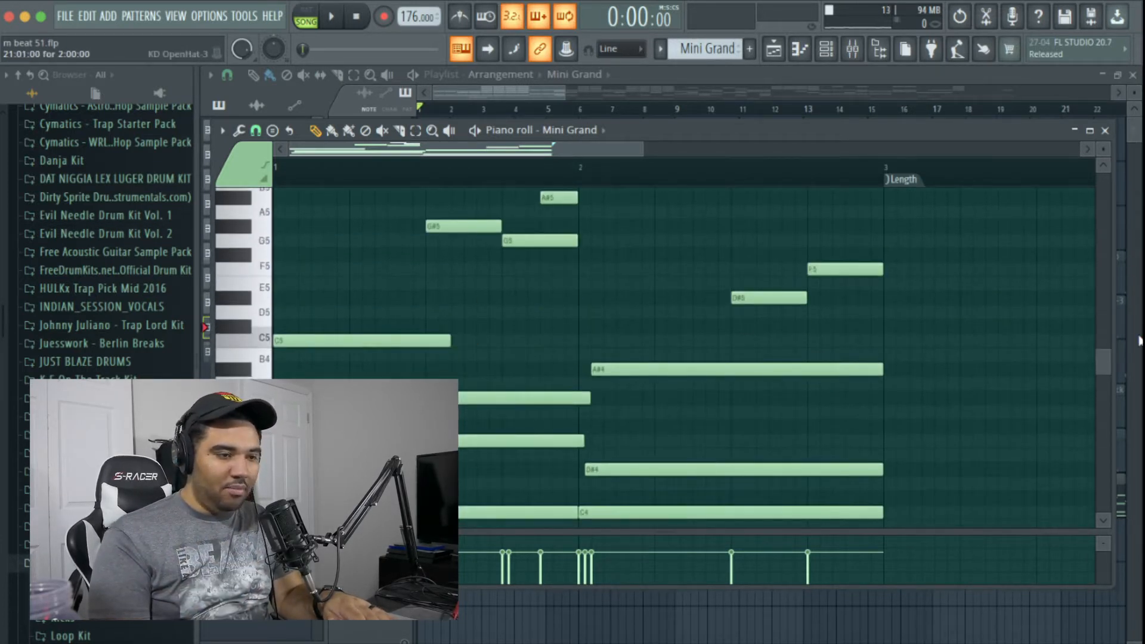
pyautogui.scroll(-1, 1098, 151)
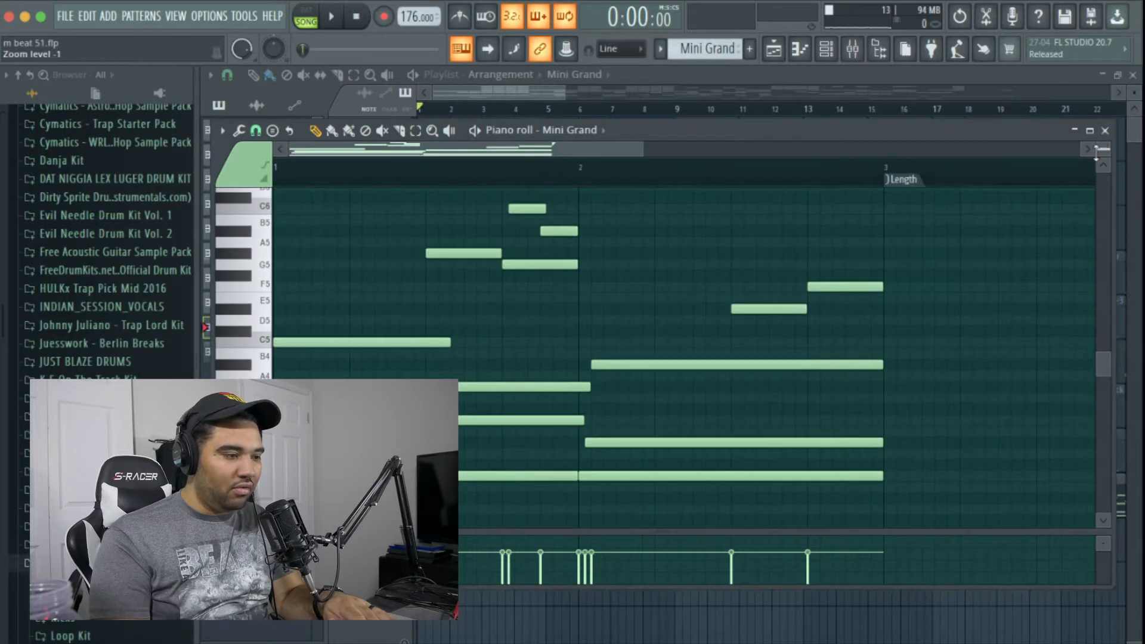
# Play the Mini Grand melody from the start, stop it, and close the piano roll
pyautogui.press('space')
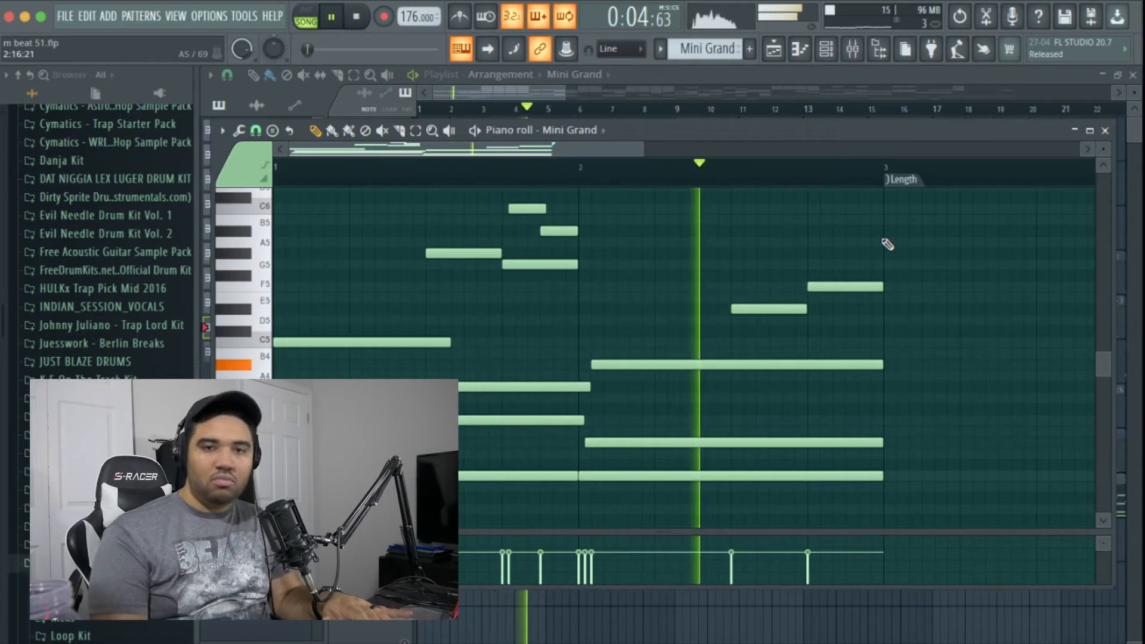
pyautogui.press('space')
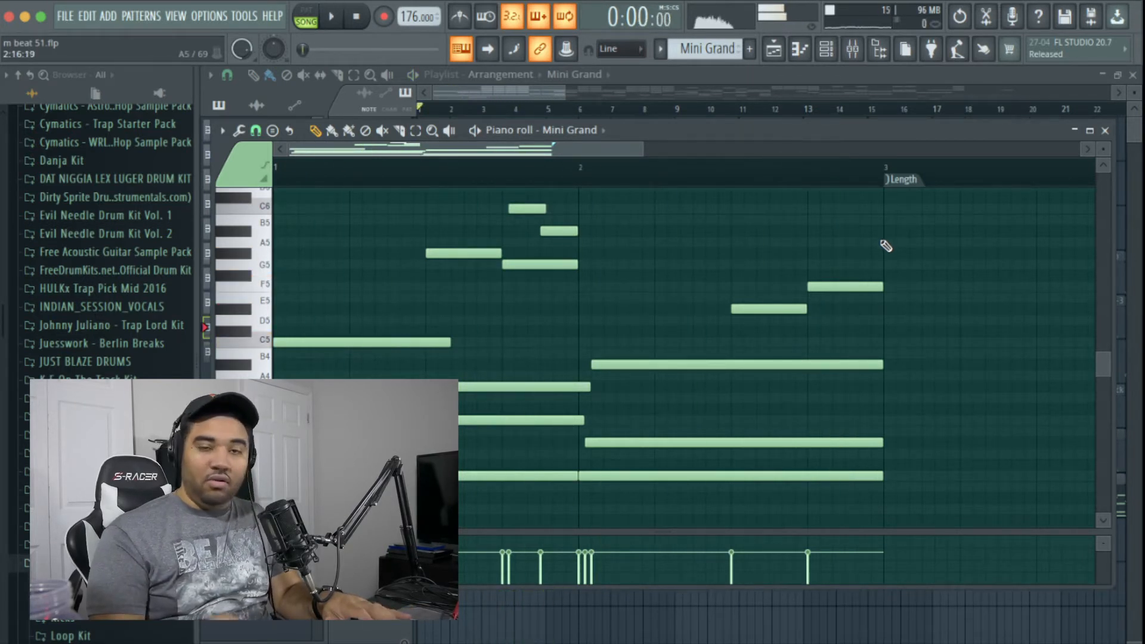
pyautogui.click(1105, 132)
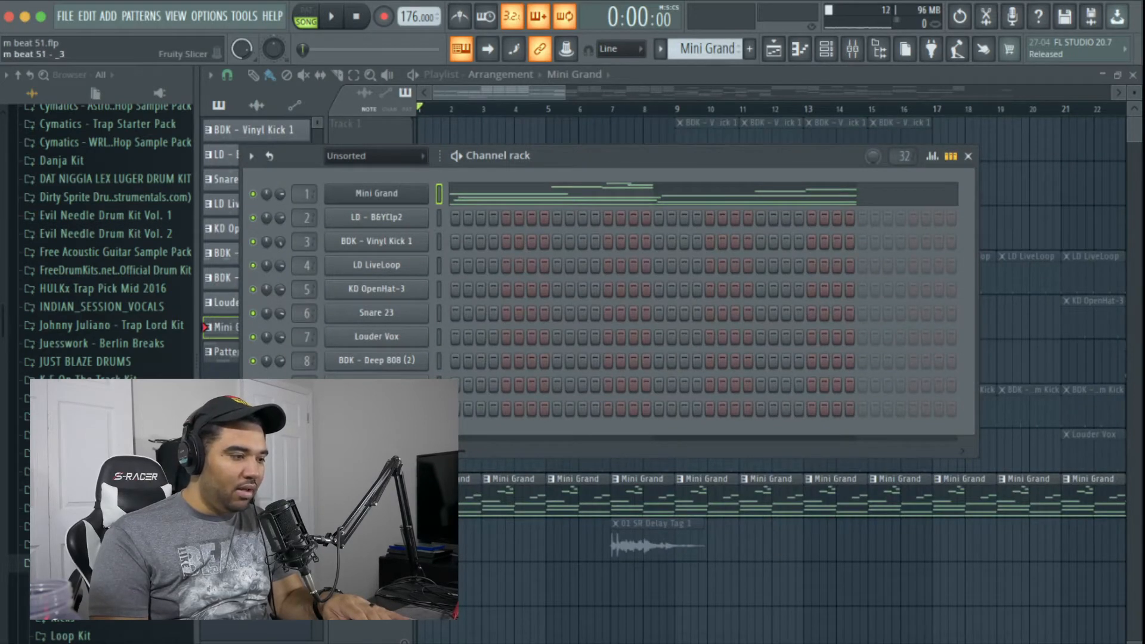
# Open the m beat 51 - _3 slicer channel to view its sliced sample
pyautogui.click(377, 409)
pyautogui.click(351, 301)
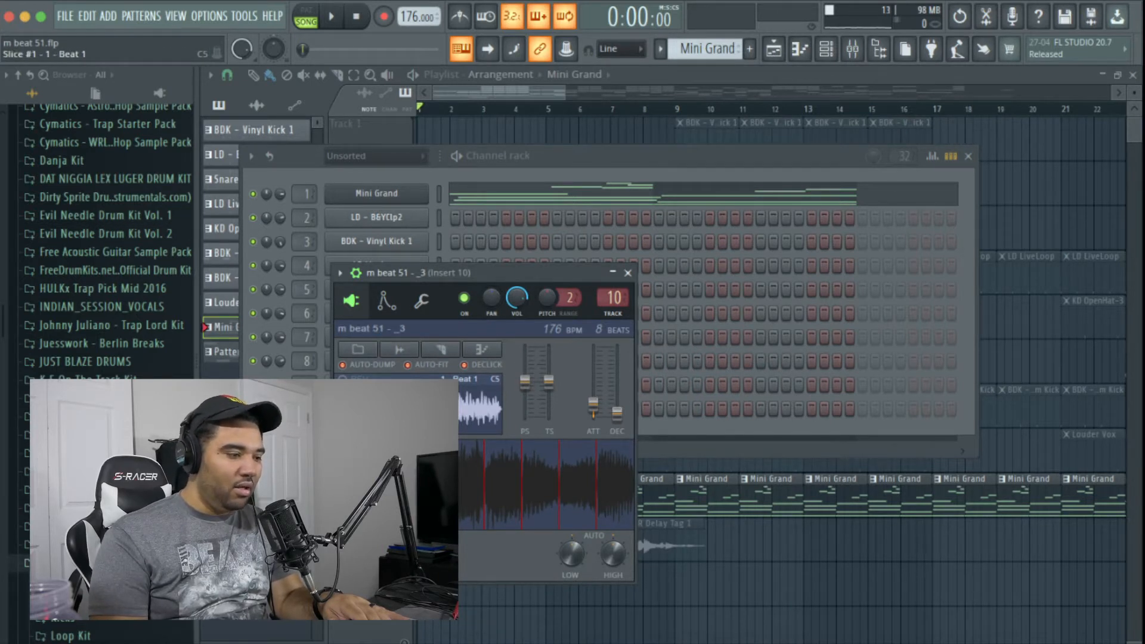
pyautogui.click(293, 443)
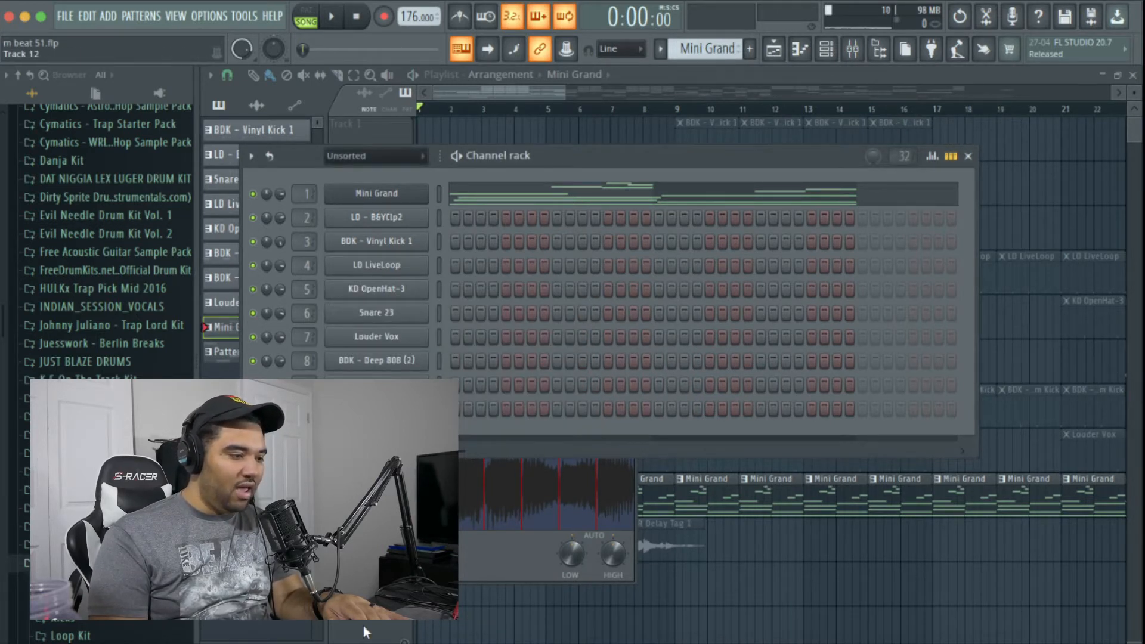
# Solo Track 11 in the playlist and open its Pattern 10 clip at bar 25 in the piano roll
pyautogui.press('F12')
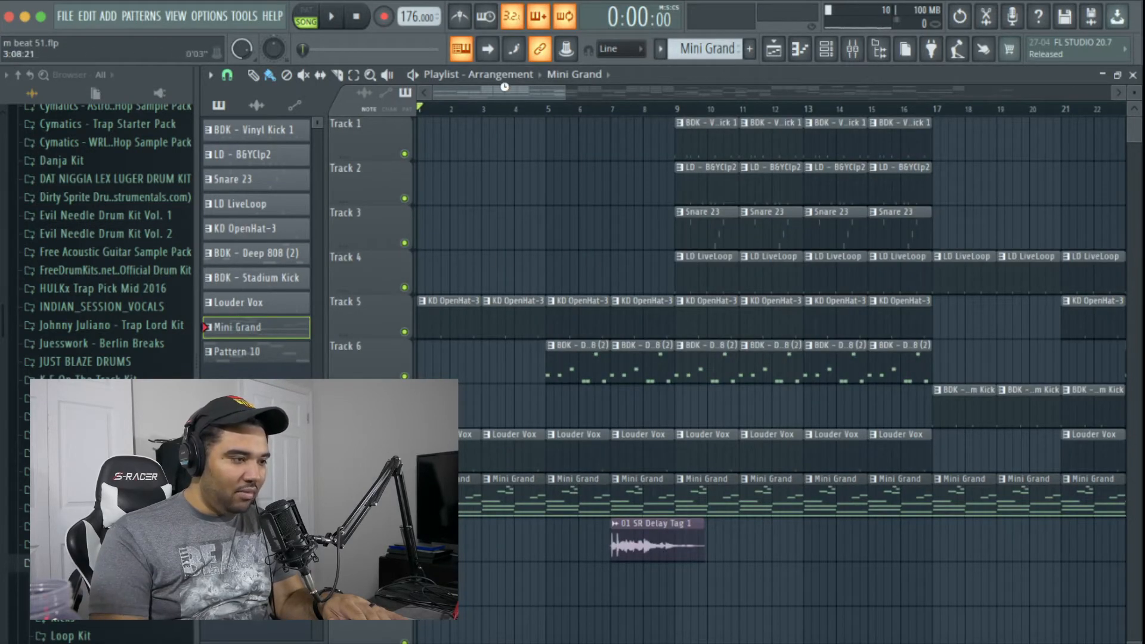
pyautogui.moveTo(505, 86); pyautogui.dragTo(626, 97)
pyautogui.rightClick(404, 599)
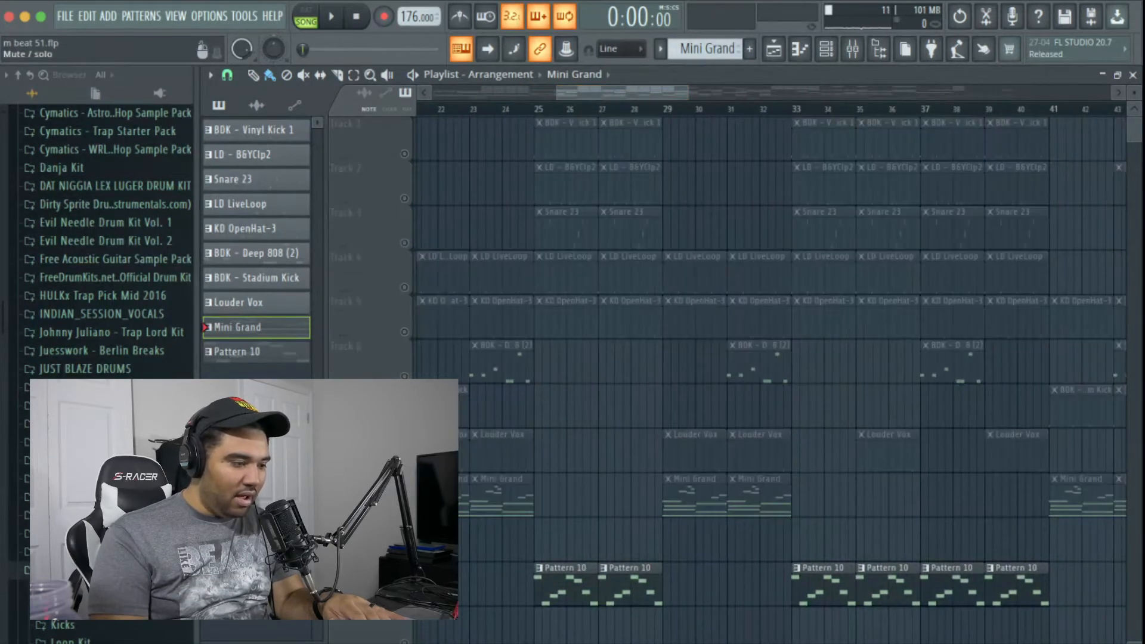
pyautogui.doubleClick(571, 591)
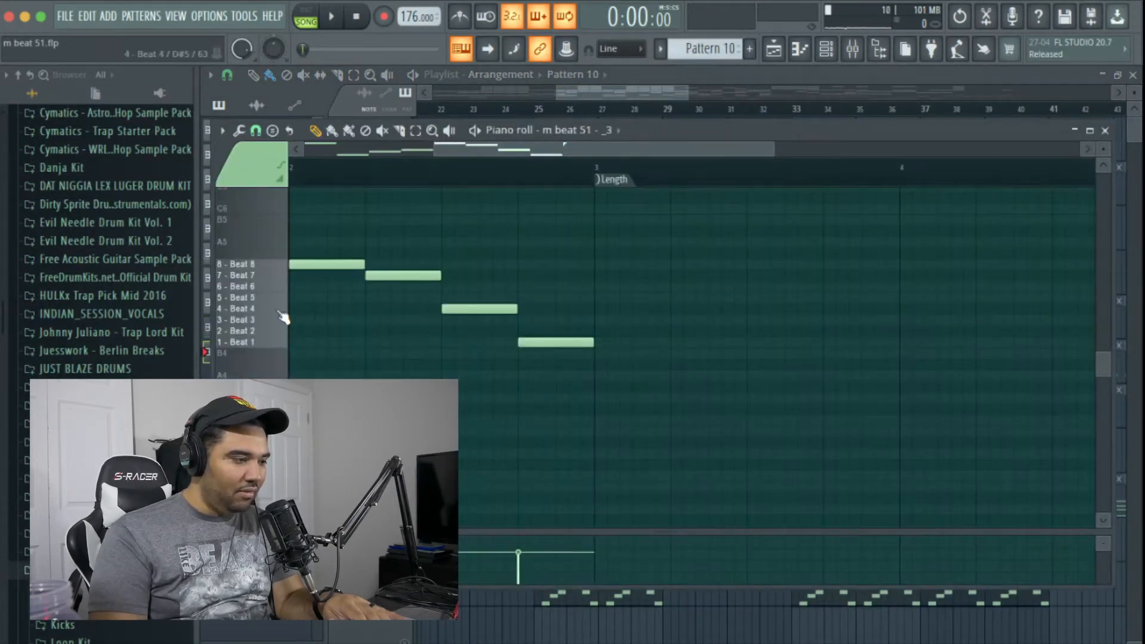
# Audition the sample slices Beat 1 through Beat 8 individually and in varying order on the piano roll's keys
pyautogui.click(263, 344)
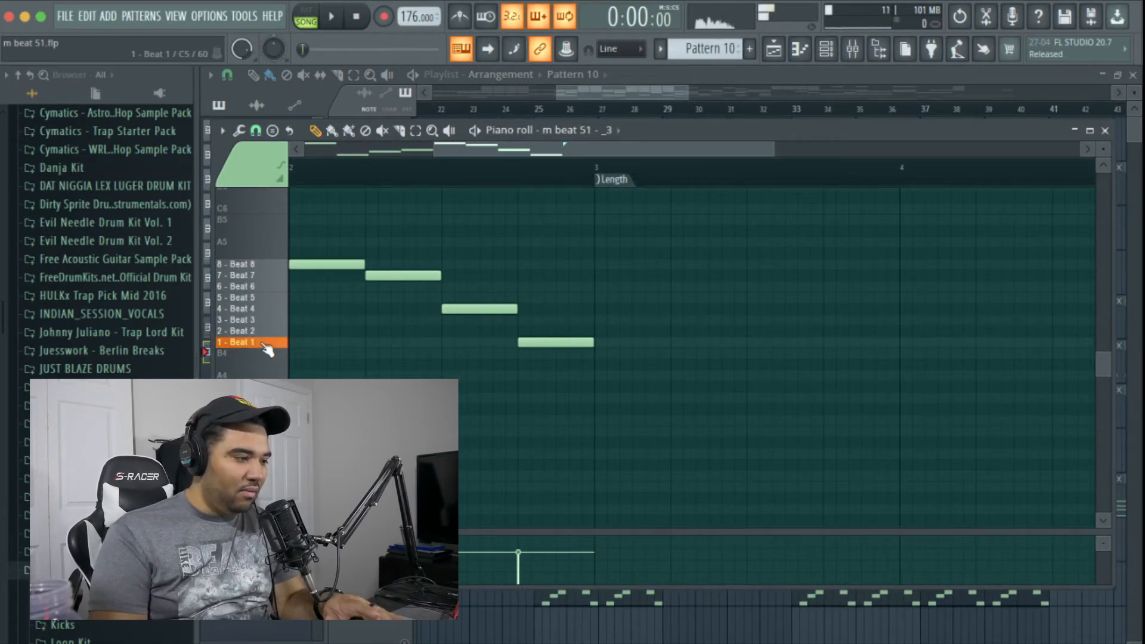
pyautogui.click(262, 333)
pyautogui.click(261, 323)
pyautogui.click(265, 311)
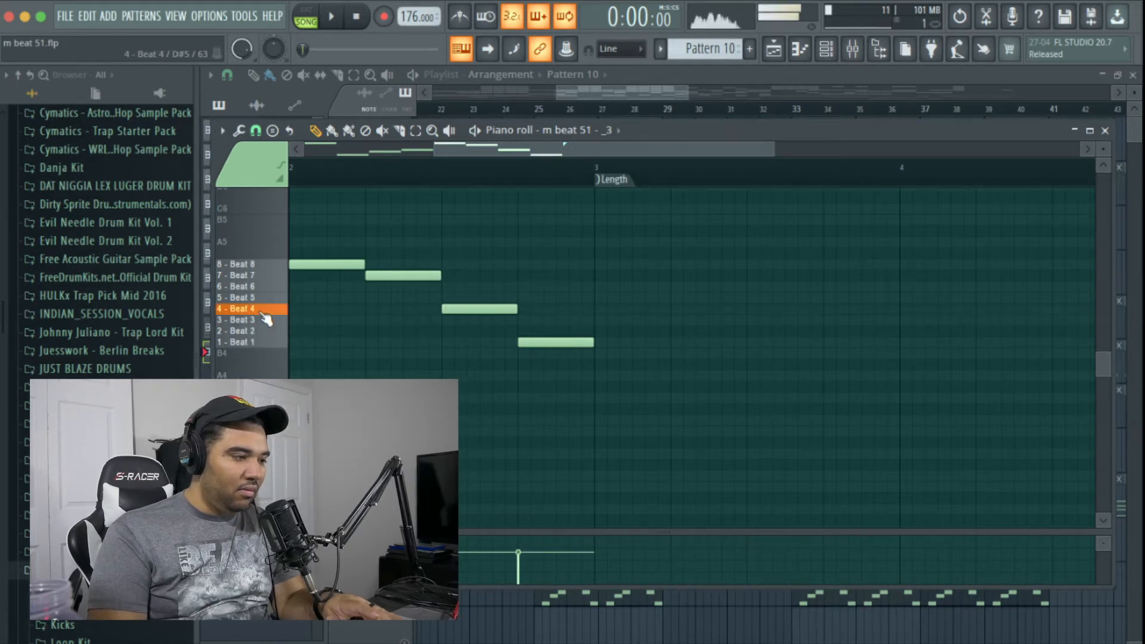
pyautogui.click(268, 299)
pyautogui.click(270, 289)
pyautogui.click(269, 277)
pyautogui.click(270, 266)
pyautogui.click(272, 277)
pyautogui.click(266, 298)
pyautogui.click(263, 311)
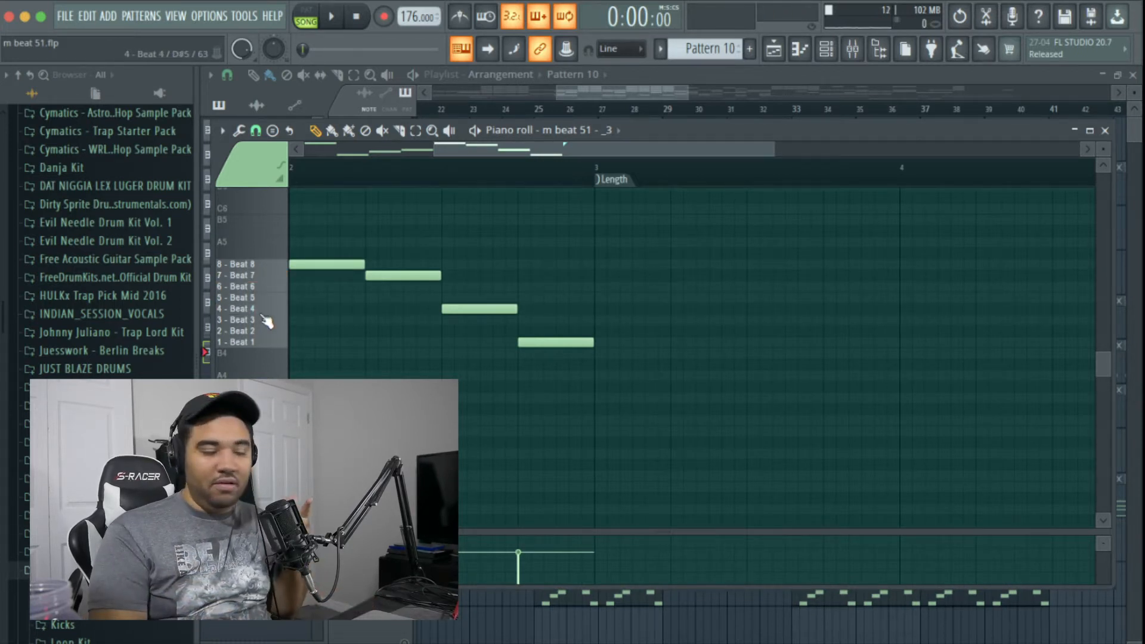
pyautogui.click(262, 278)
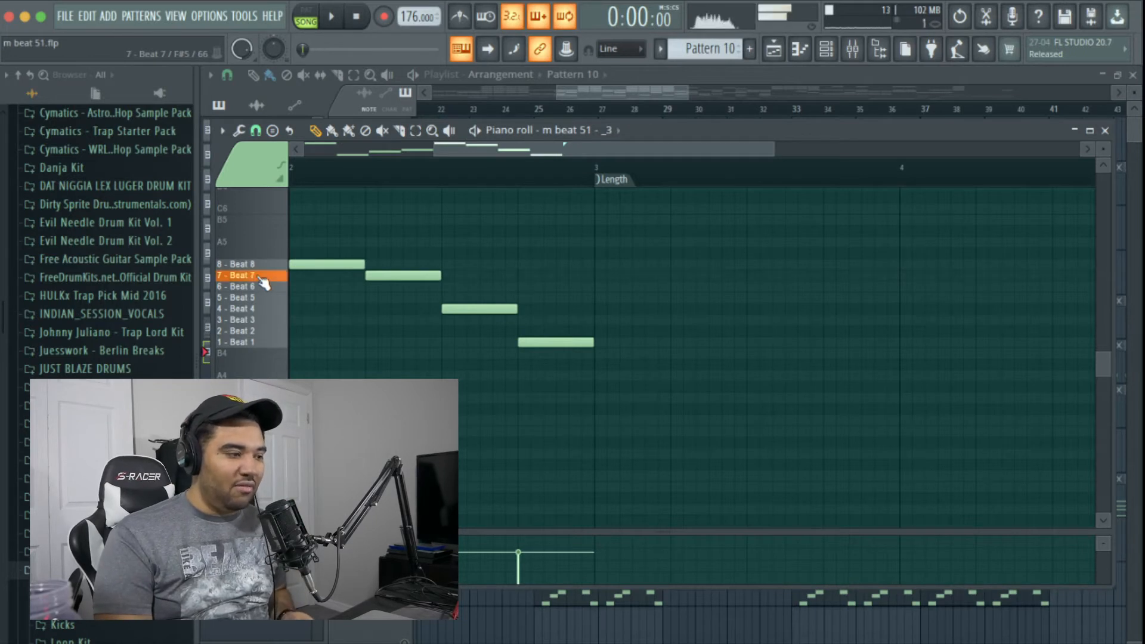
pyautogui.click(244, 310)
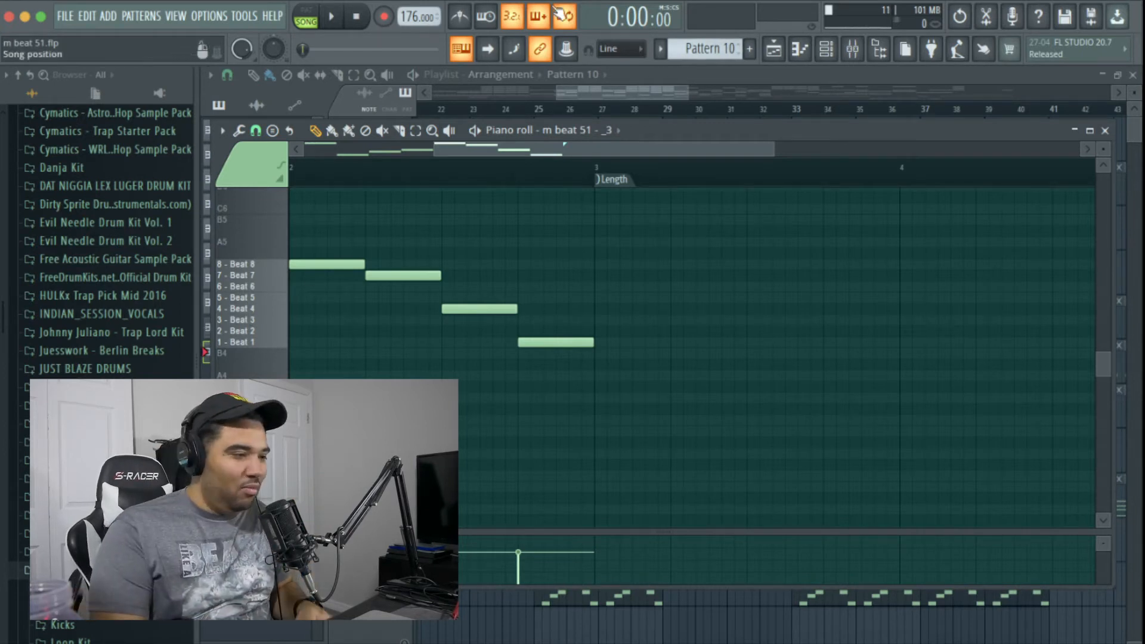
# Close the Pattern 10 piano roll and play the soloed sliced melody in the playlist from bar 25
pyautogui.press('space')
pyautogui.press('space')
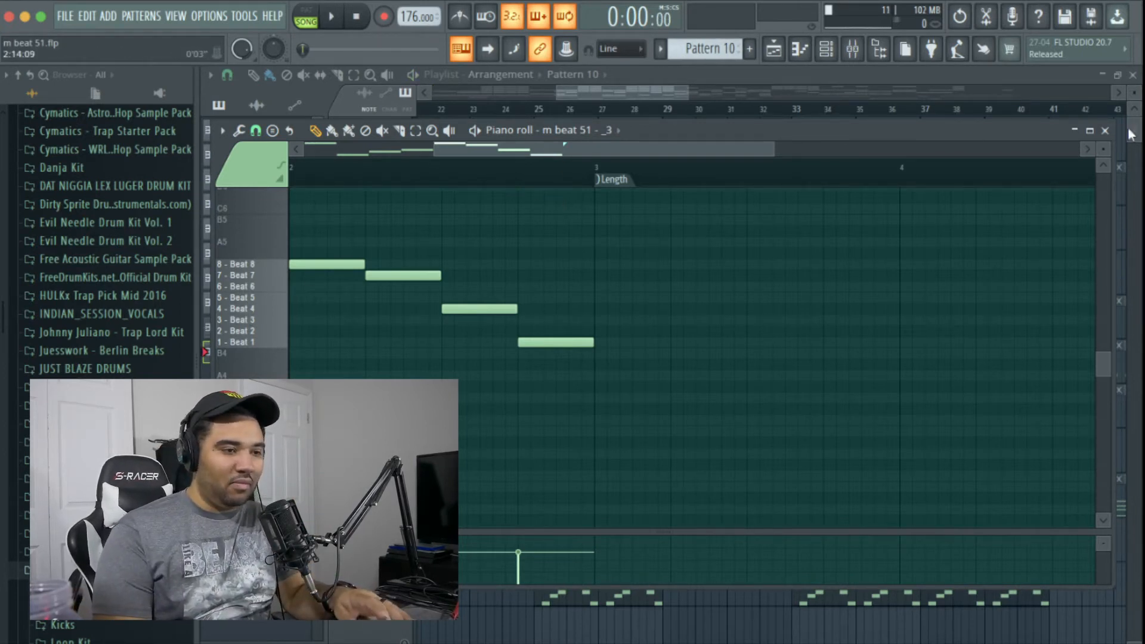
pyautogui.click(1106, 131)
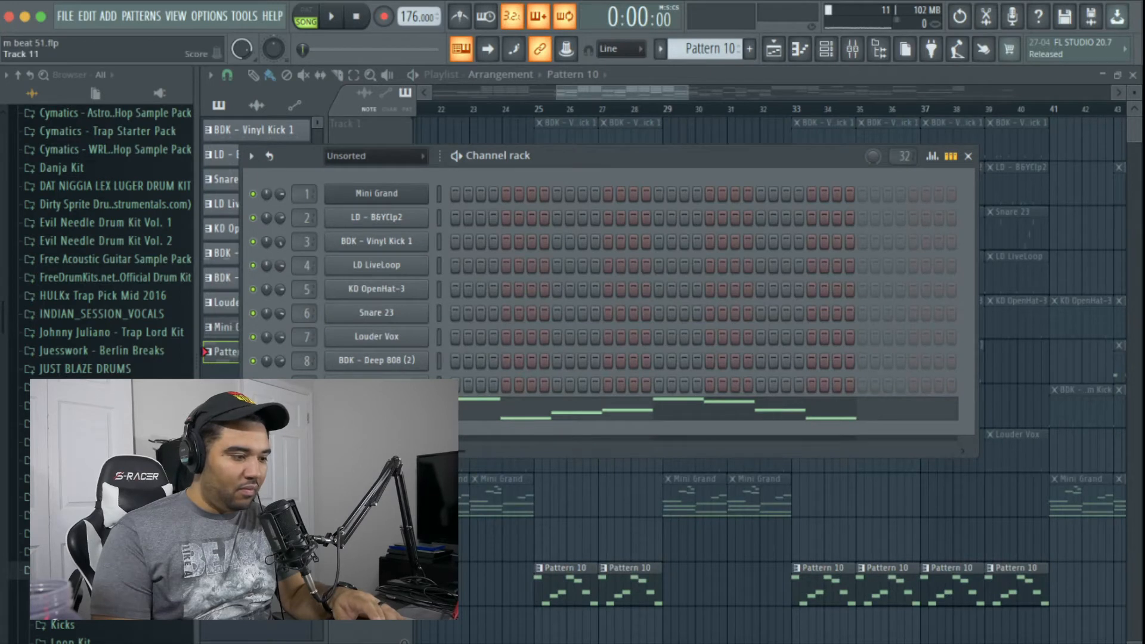
pyautogui.press('F6')
pyautogui.click(535, 109)
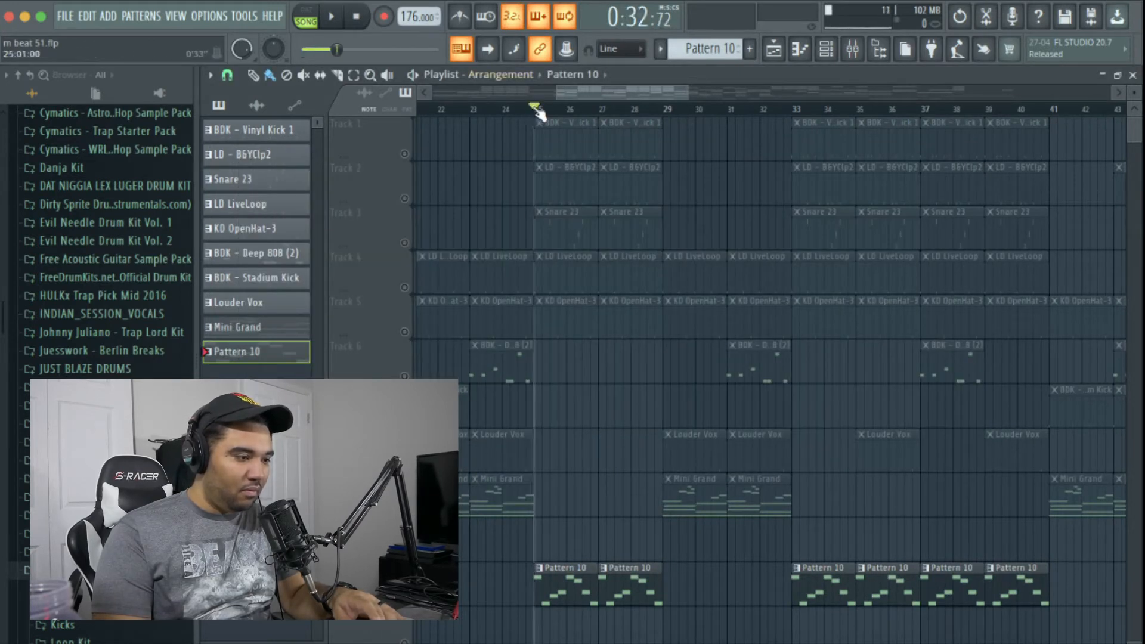
pyautogui.press('space')
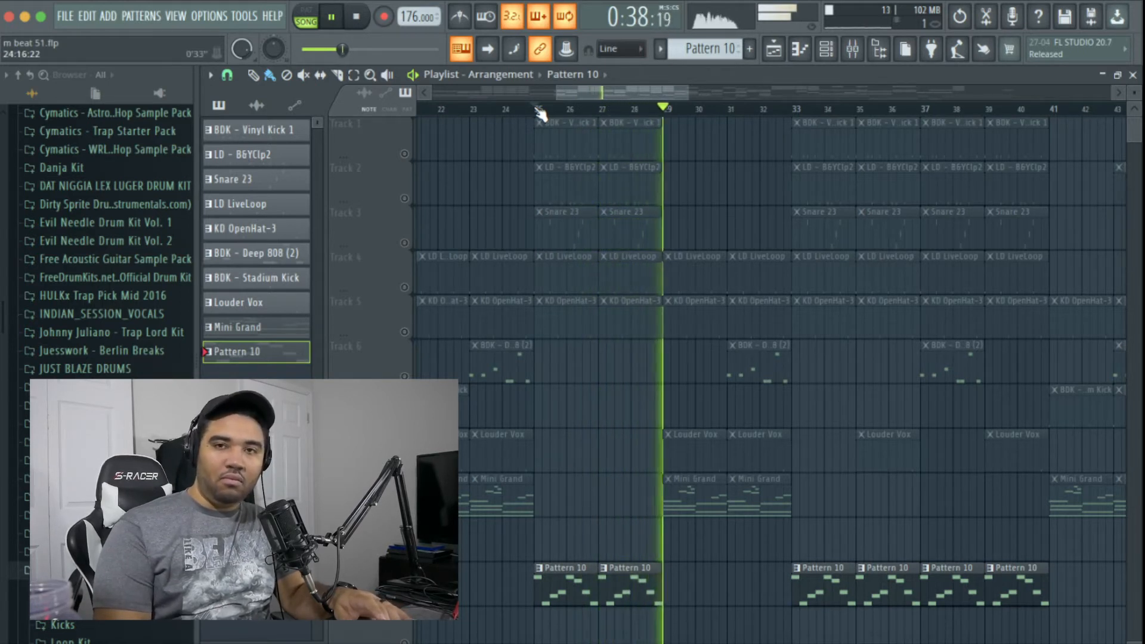
pyautogui.press('space')
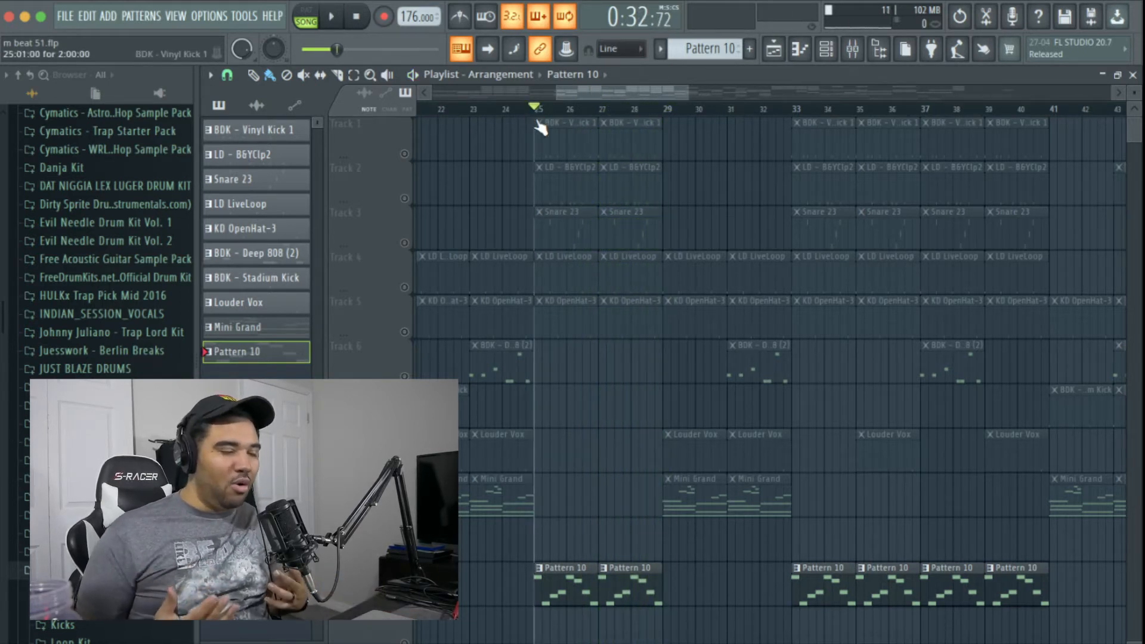
# Return the song position and playlist view to the start, and unmute Tracks 10 up through 5
pyautogui.click(356, 17)
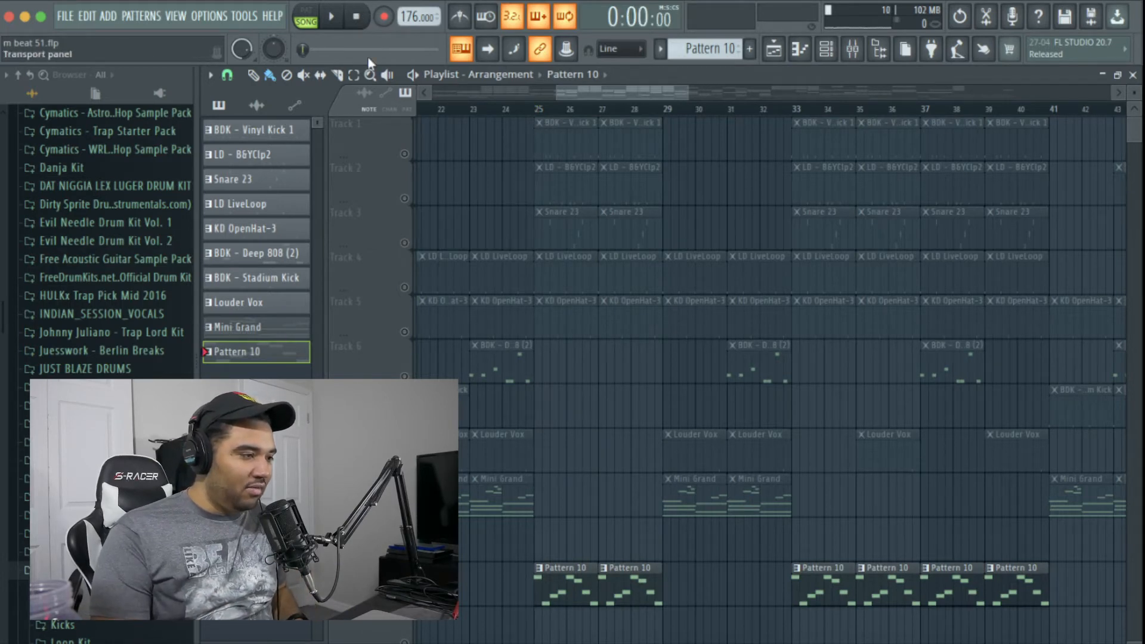
pyautogui.moveTo(617, 93); pyautogui.dragTo(424, 97)
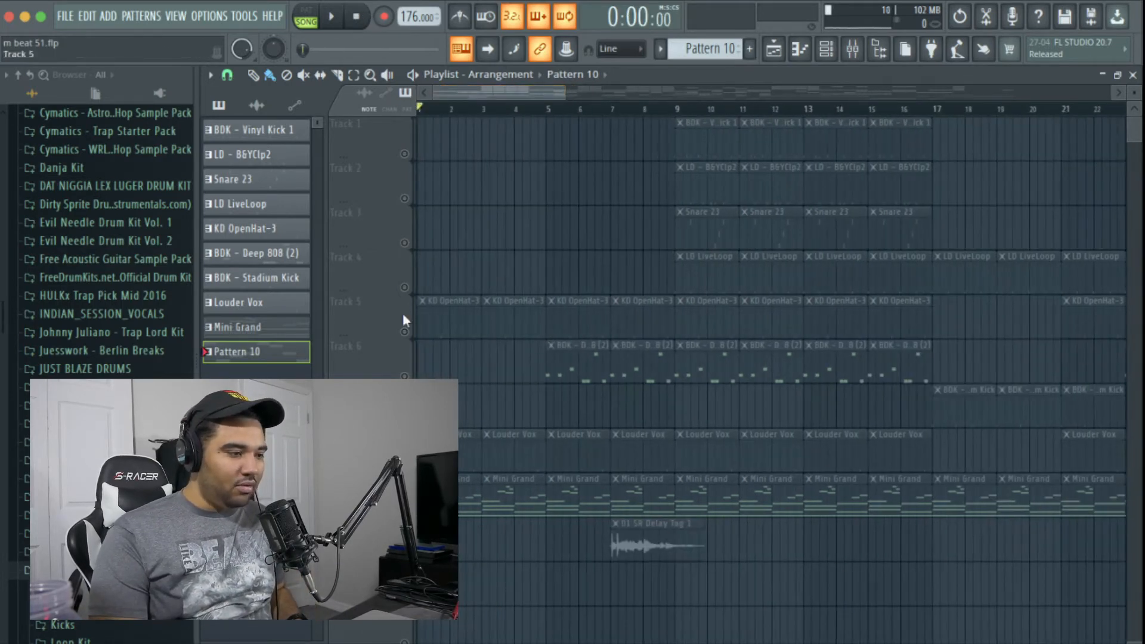
pyautogui.click(404, 555)
pyautogui.click(404, 510)
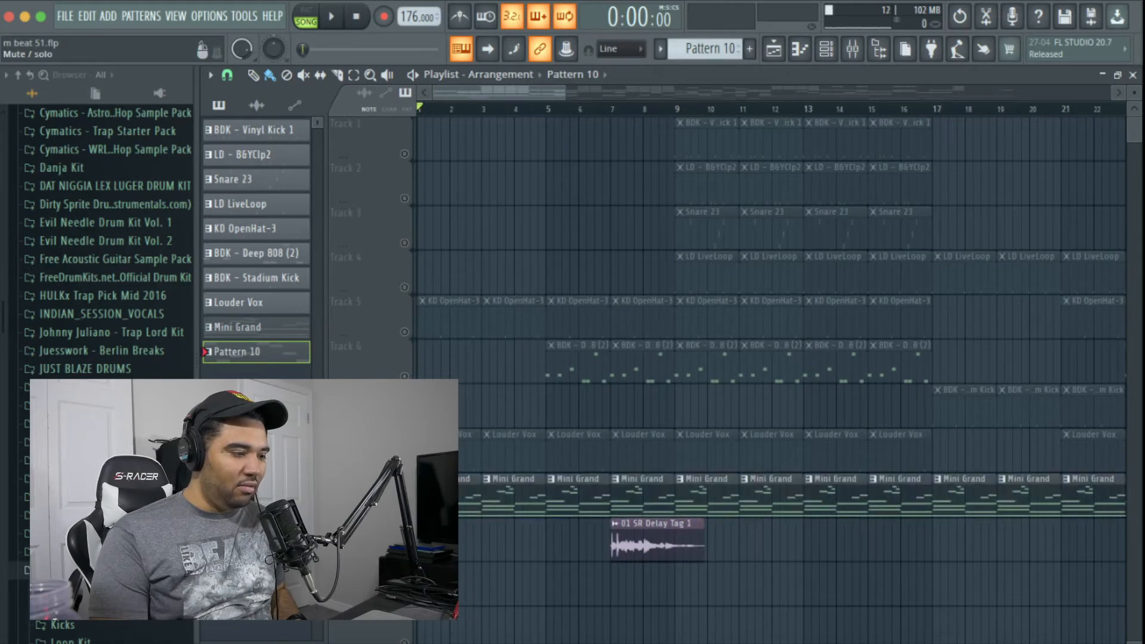
pyautogui.click(404, 465)
pyautogui.click(404, 421)
pyautogui.click(404, 376)
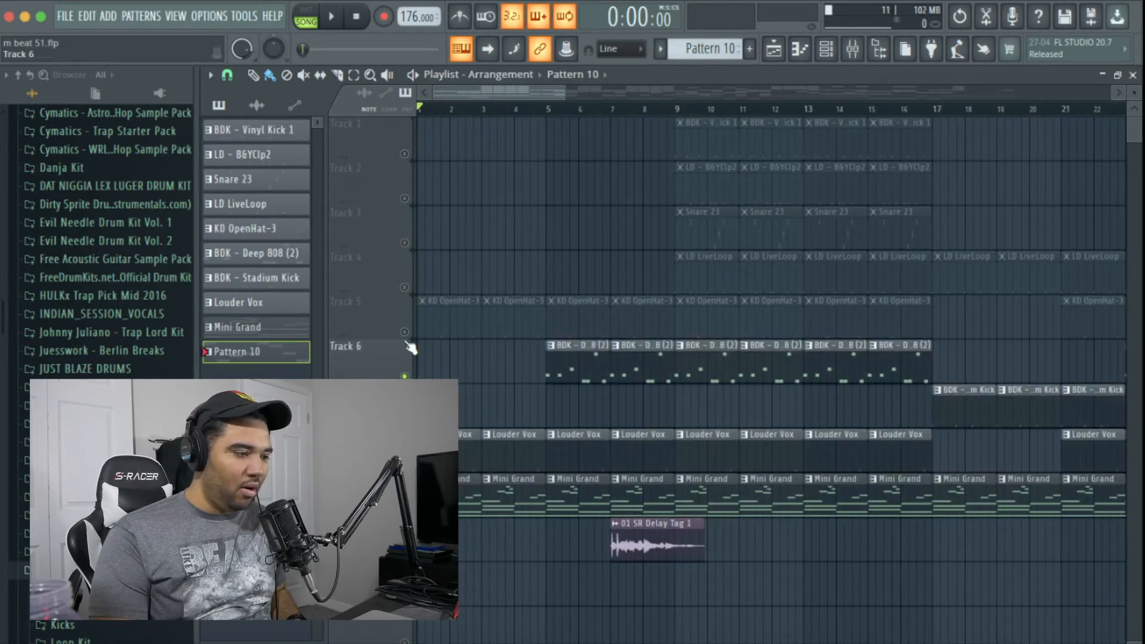
pyautogui.click(404, 332)
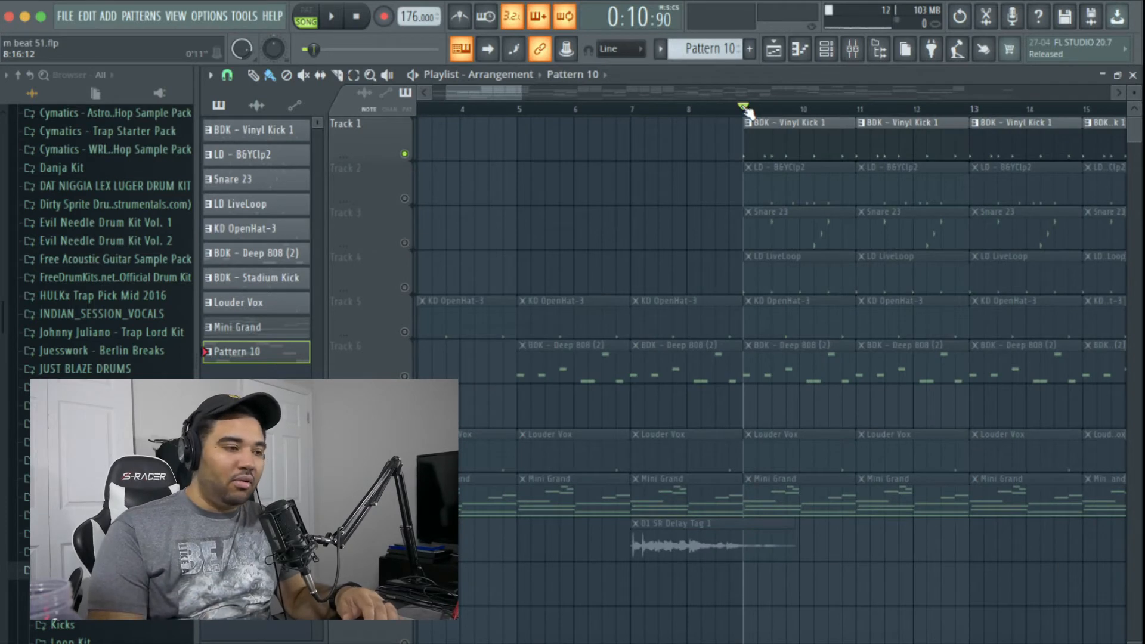
# Loop the playlist from bar 9 to bar 13, play the soloed Track 1 kick, and unmute Track 2
pyautogui.moveTo(745, 111); pyautogui.dragTo(969, 142)
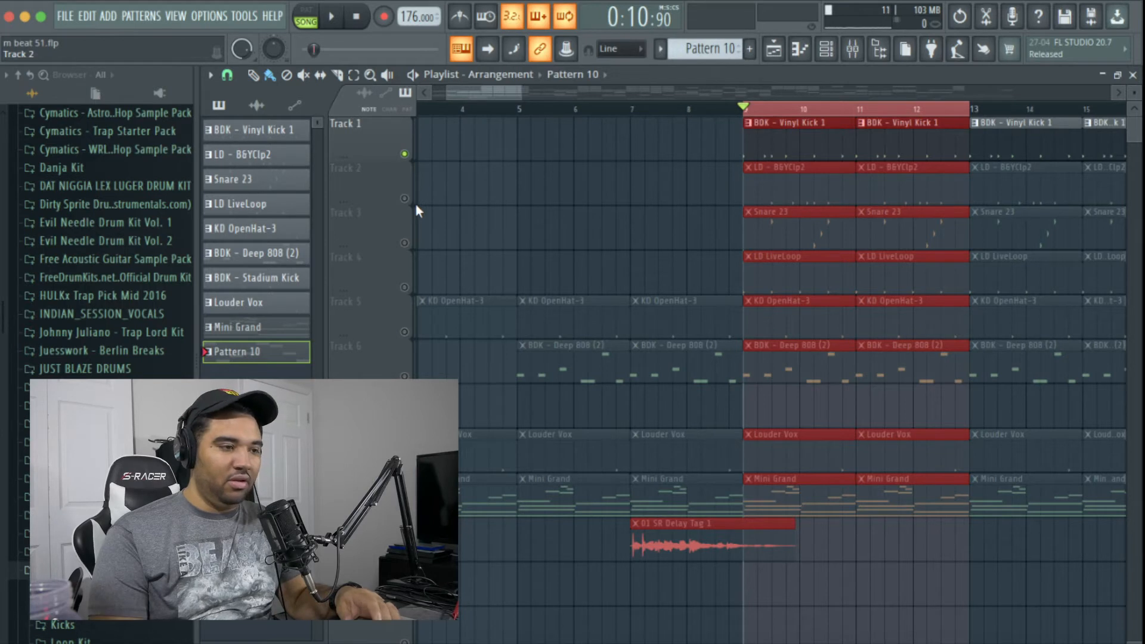
pyautogui.press('space')
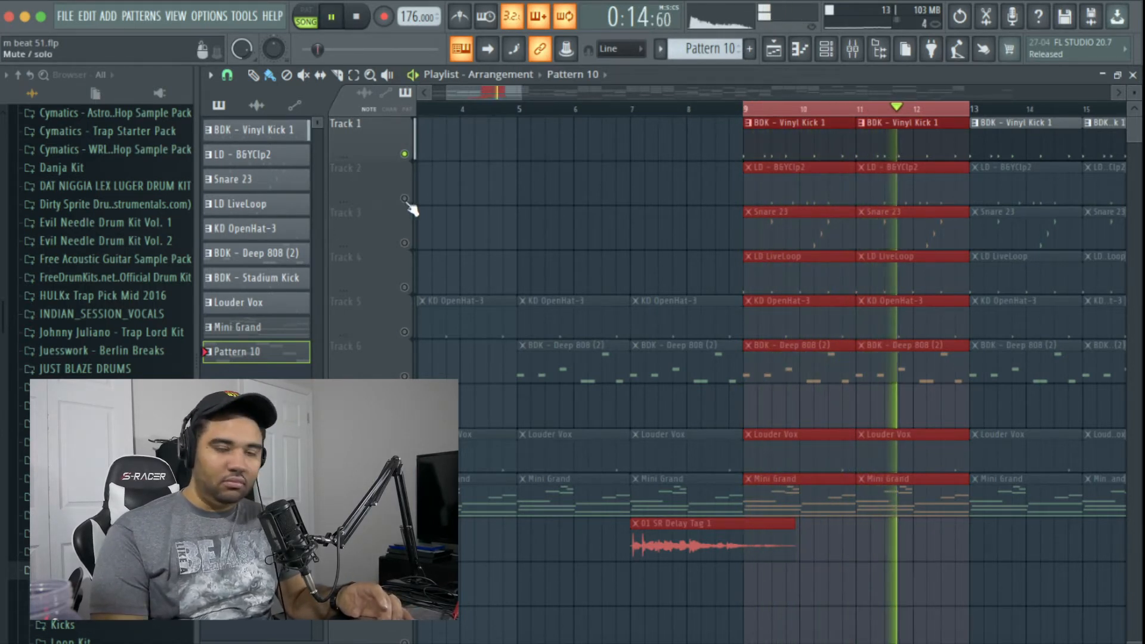
pyautogui.click(406, 200)
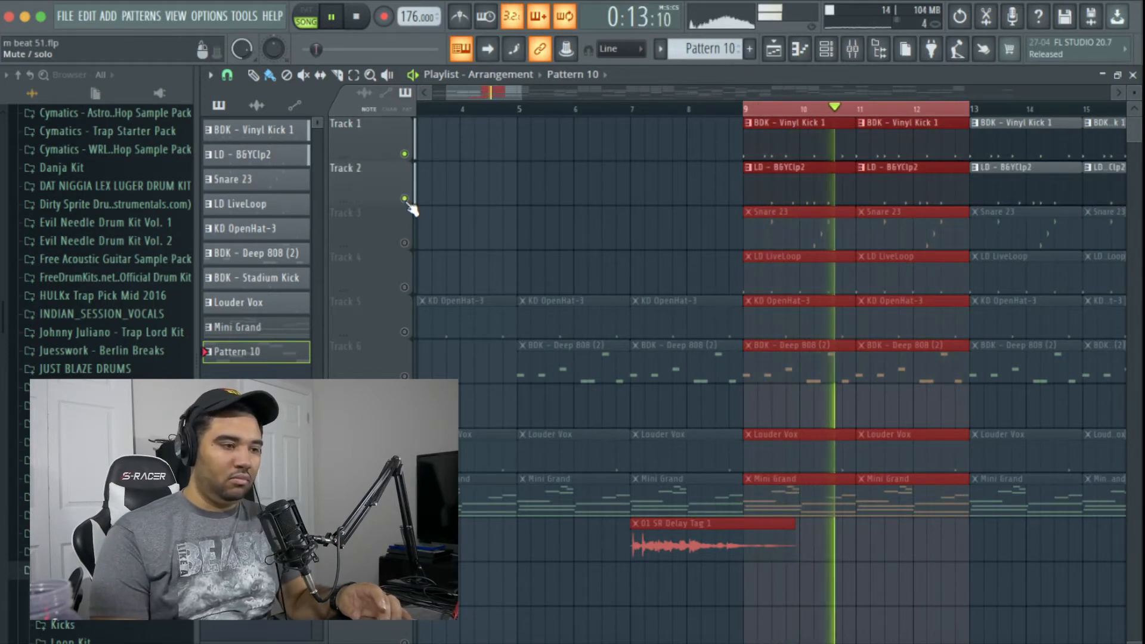
# Unmute Tracks 3, 4 and 5 one by one during looped playback, and replay the combined drum layers
pyautogui.click(405, 244)
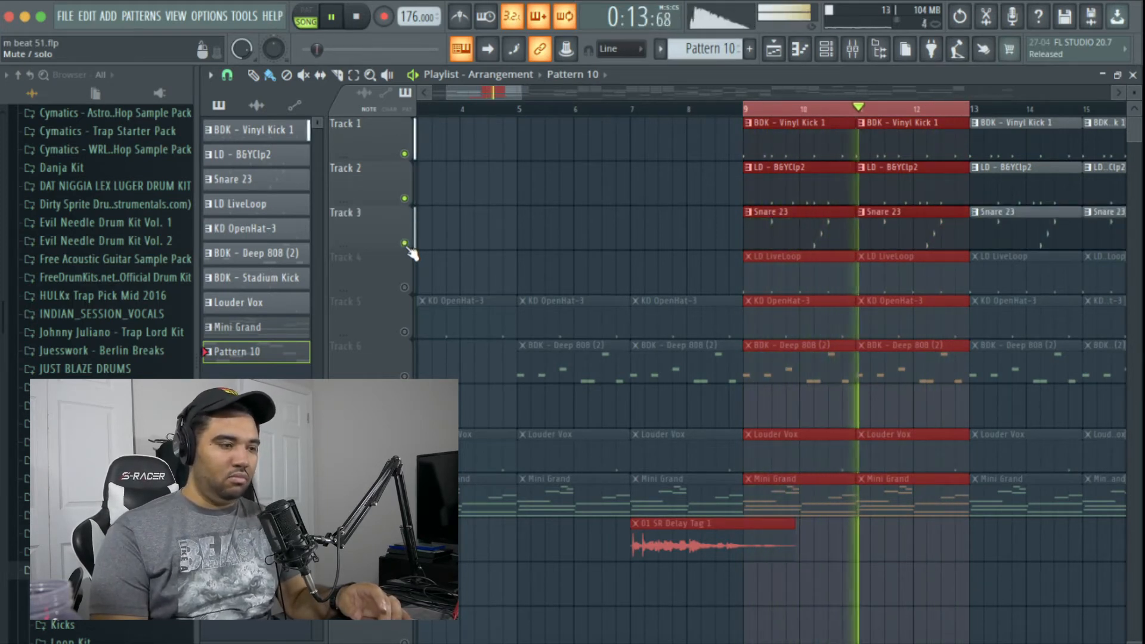
pyautogui.click(406, 288)
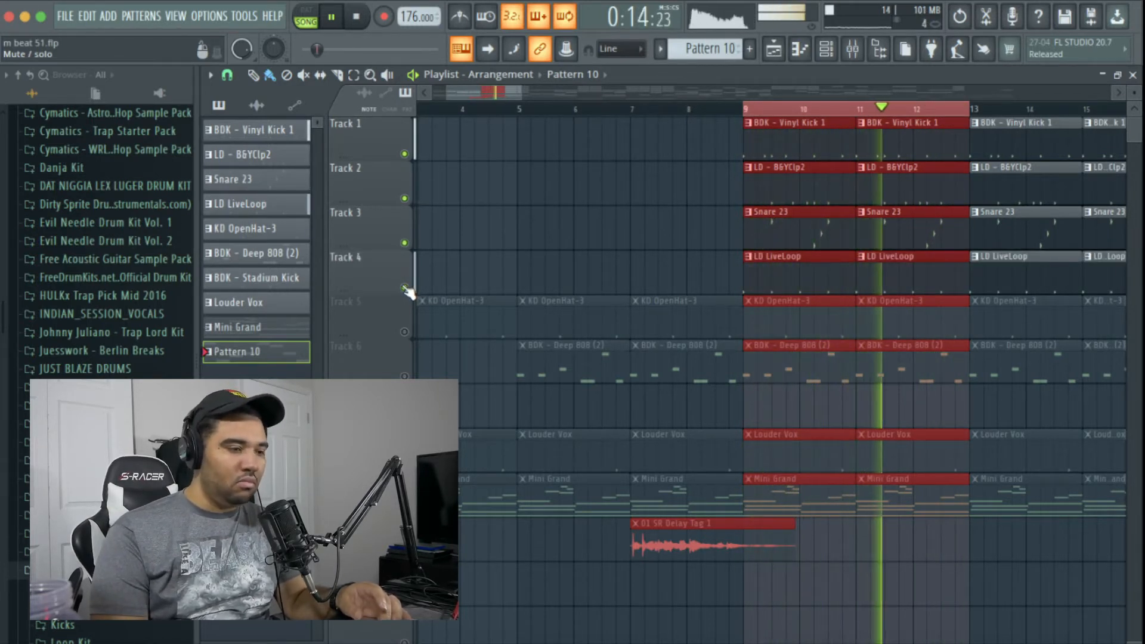
pyautogui.click(406, 333)
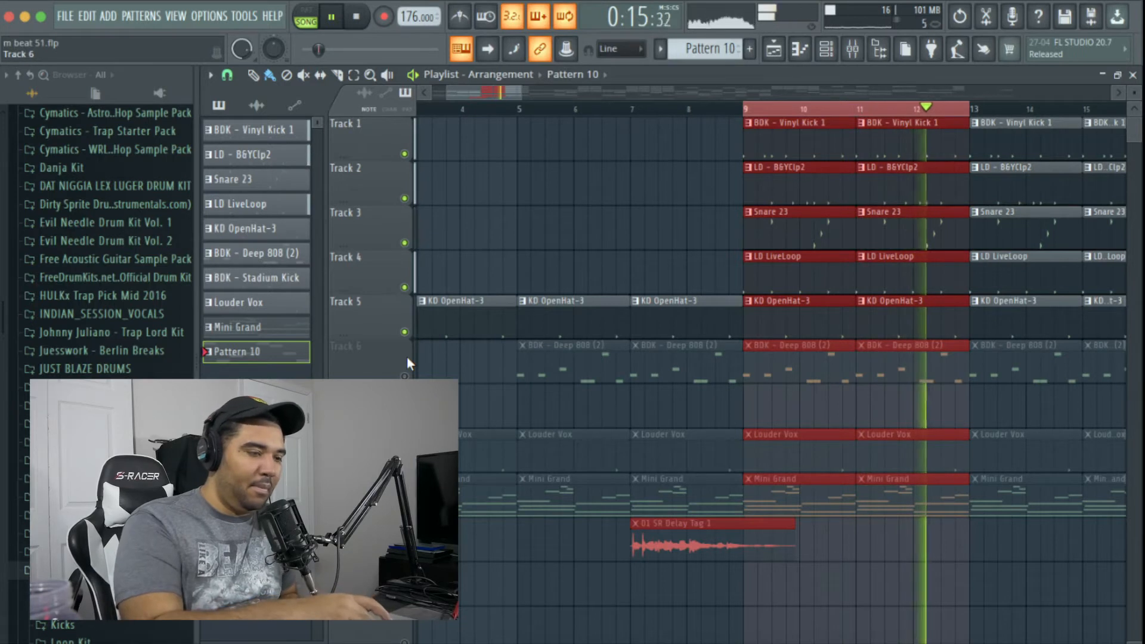
pyautogui.press('space')
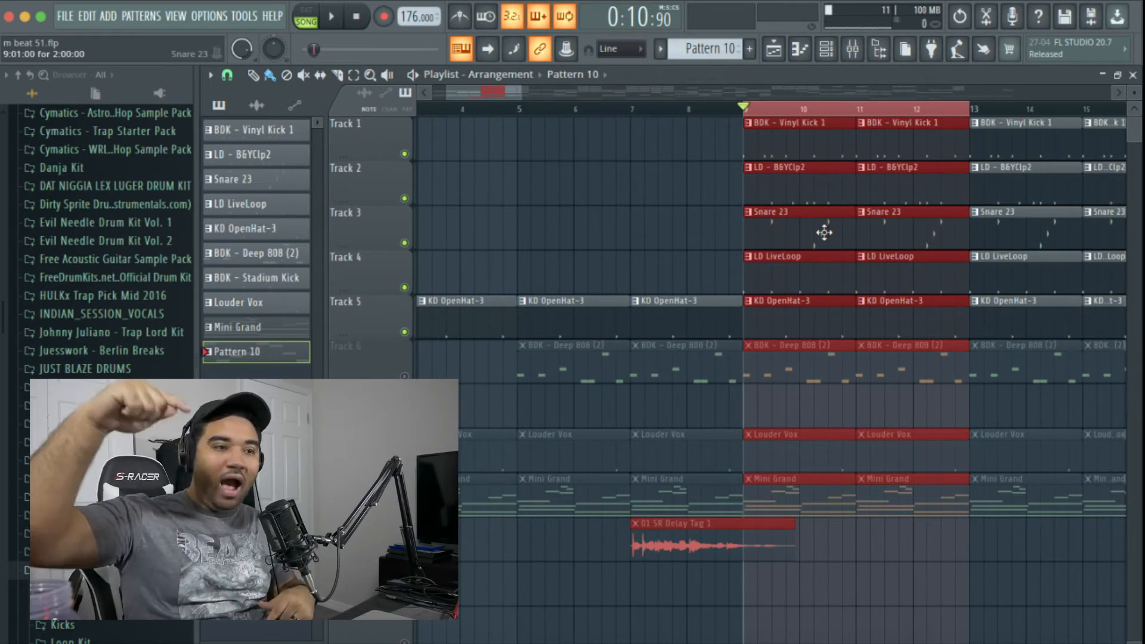
pyautogui.press('space')
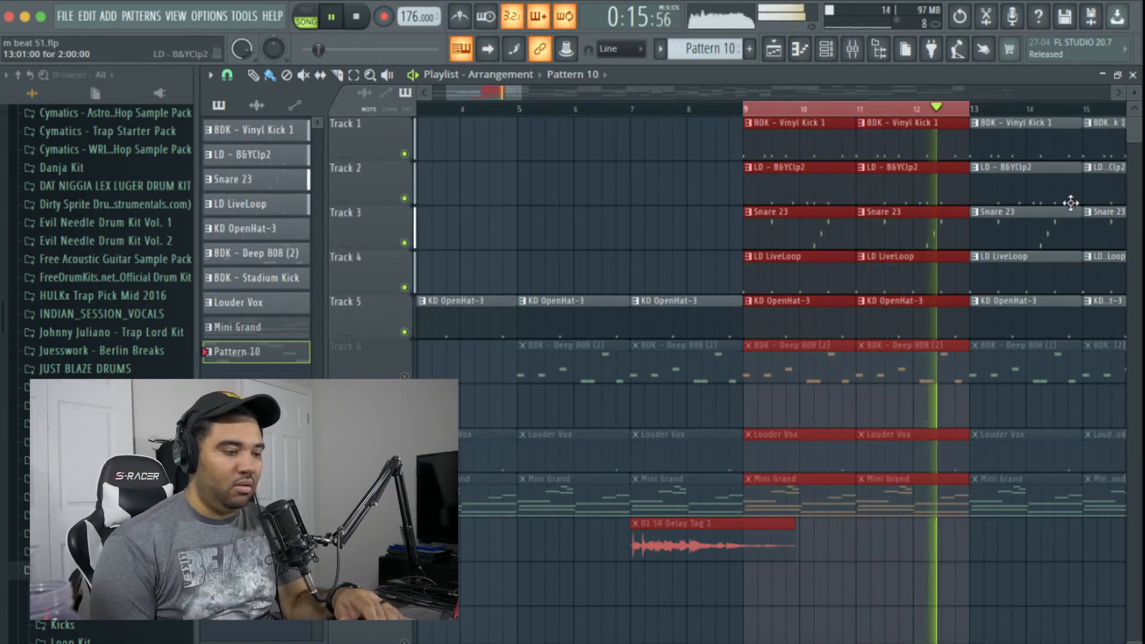
pyautogui.press('space')
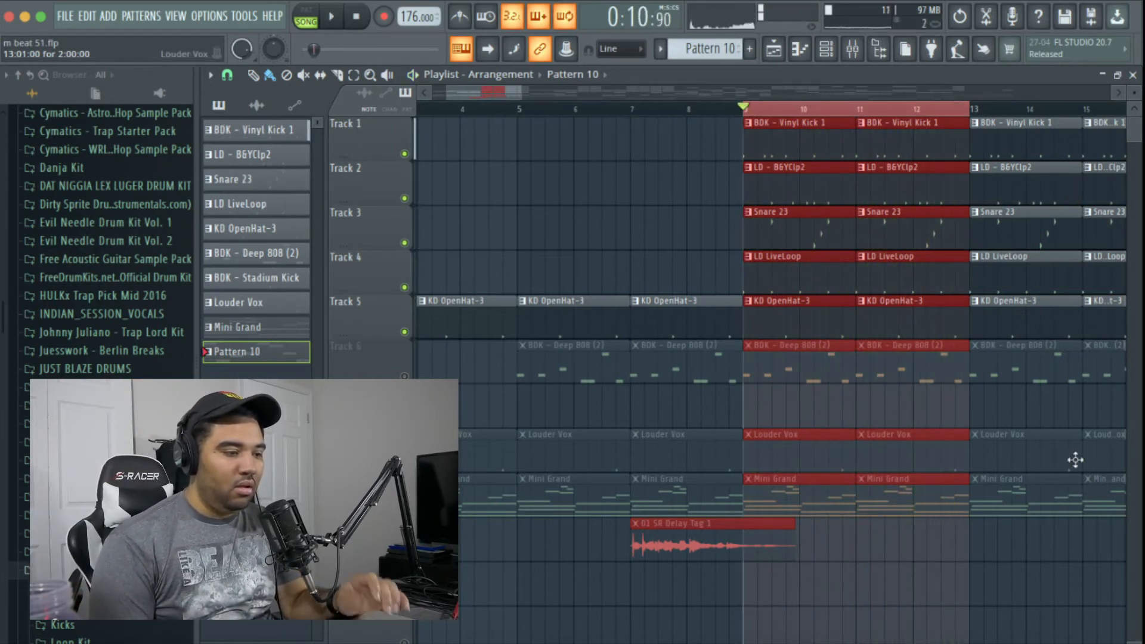
# Unmute Track 6, play the loop with the 808, and review the BDK - Deep 808 (2) notes in the piano roll
pyautogui.click(404, 376)
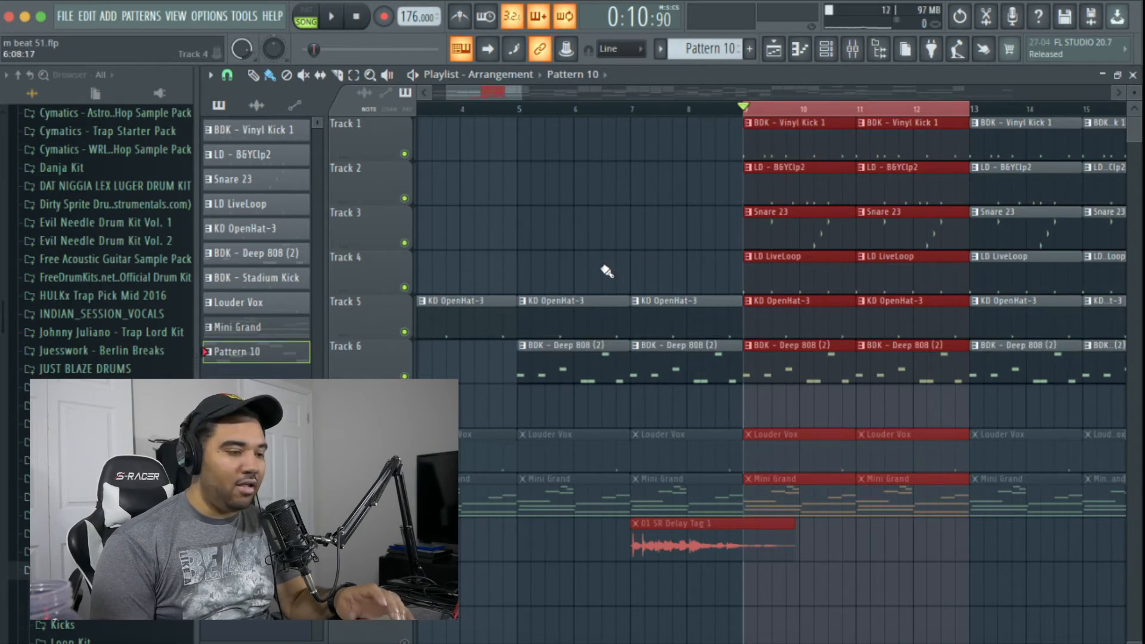
pyautogui.press('space')
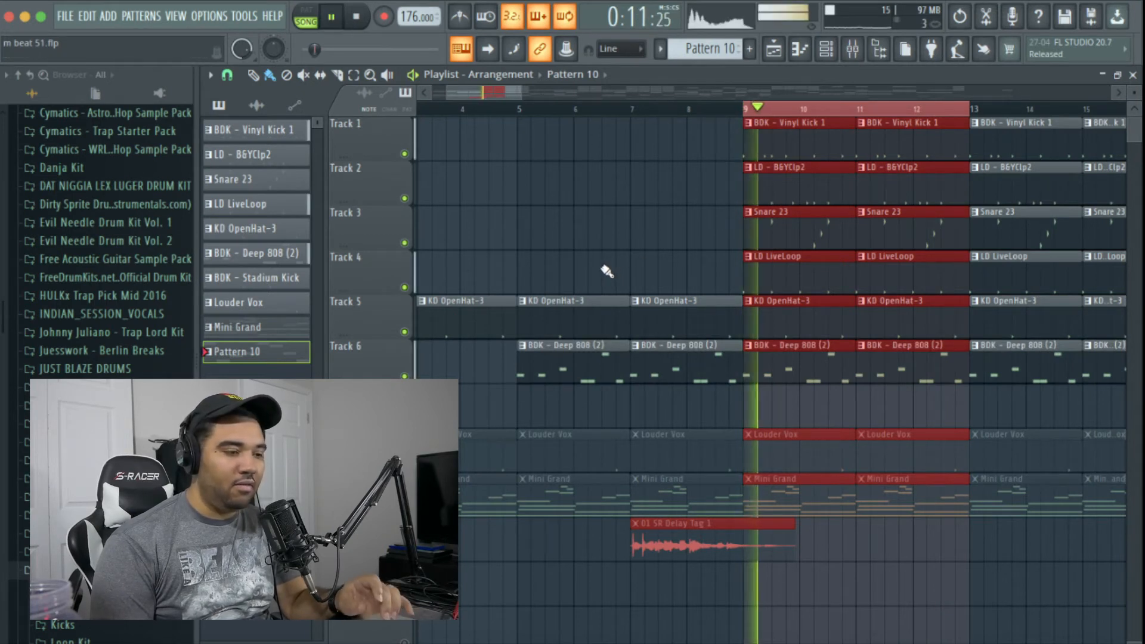
pyautogui.doubleClick(787, 378)
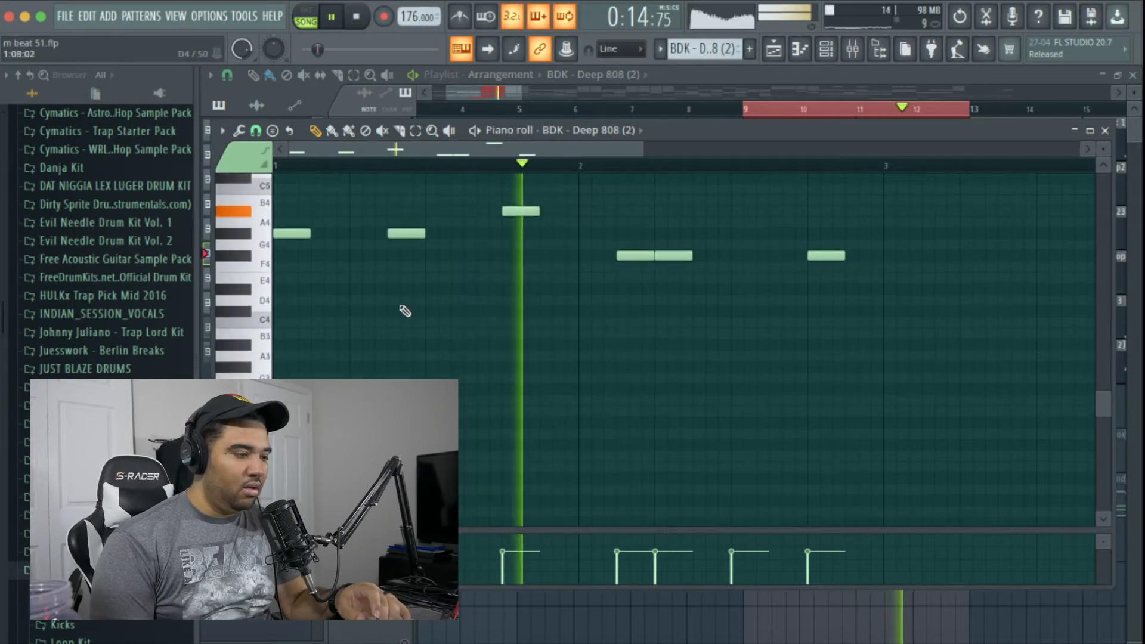
pyautogui.scroll(2, 396, 311)
pyautogui.press('space')
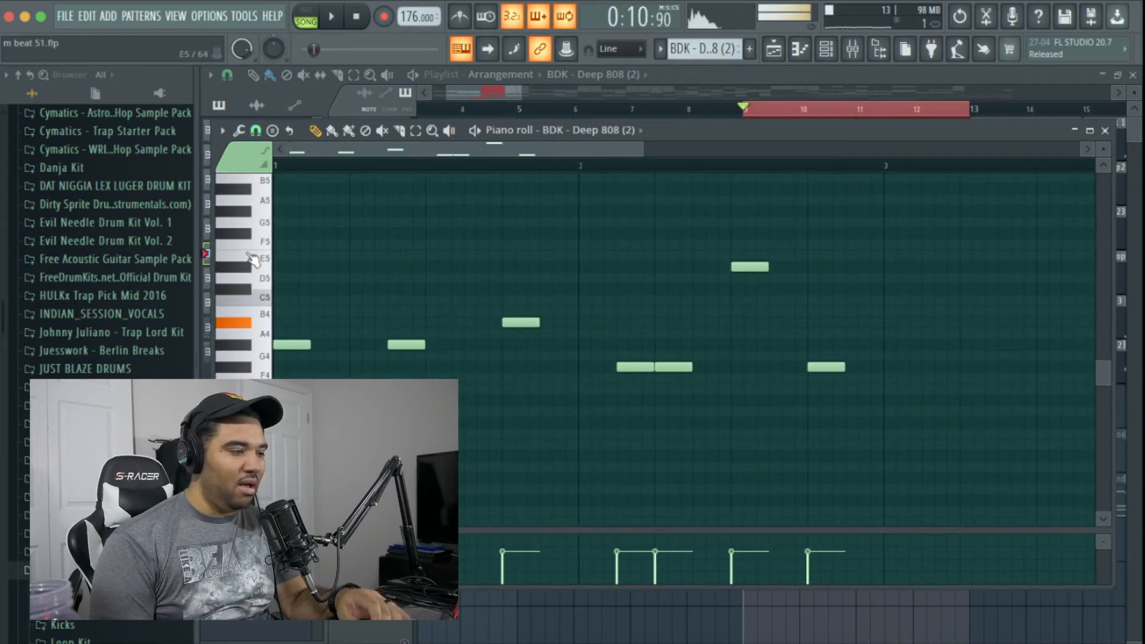
pyautogui.click(1105, 131)
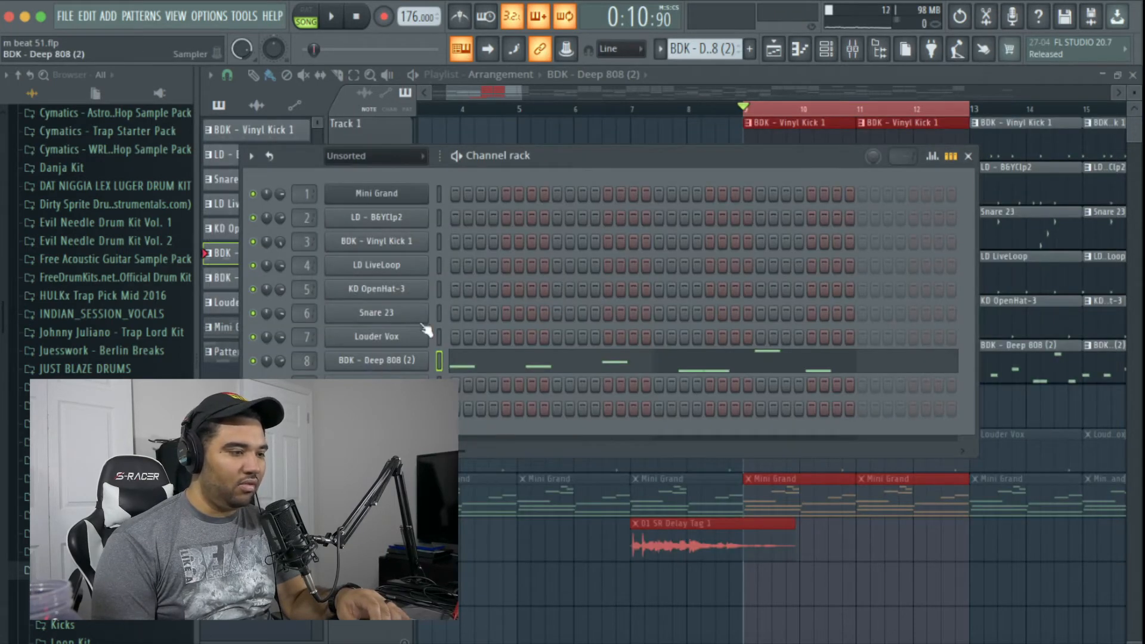
pyautogui.click(358, 133)
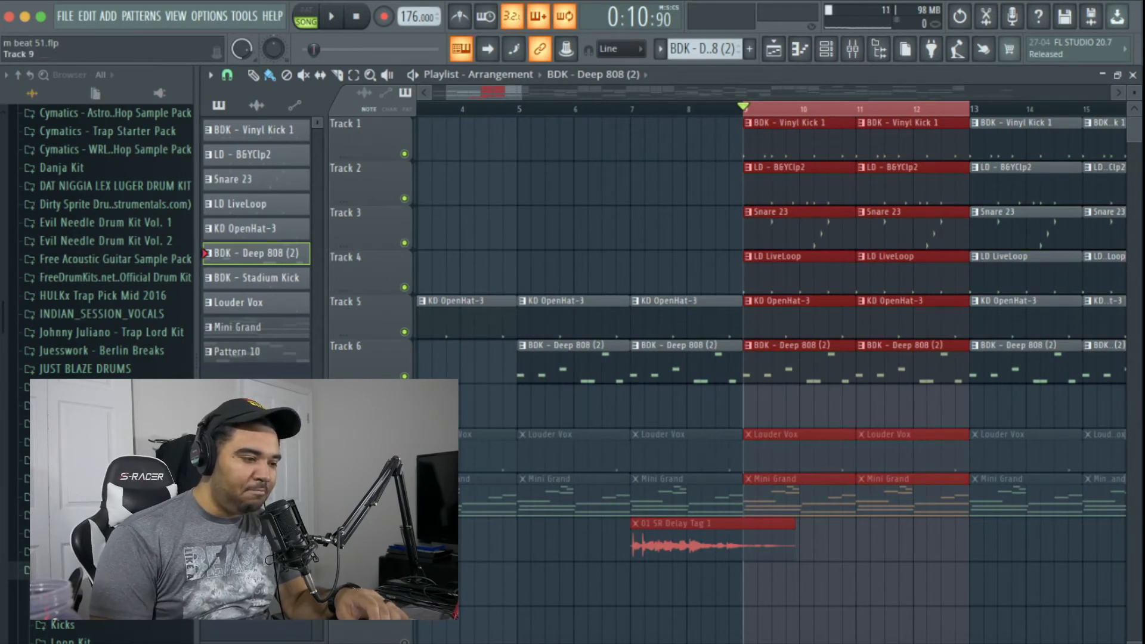
# Unmute Track 8 and play the looped section with the Louder Vox layer added
pyautogui.click(405, 465)
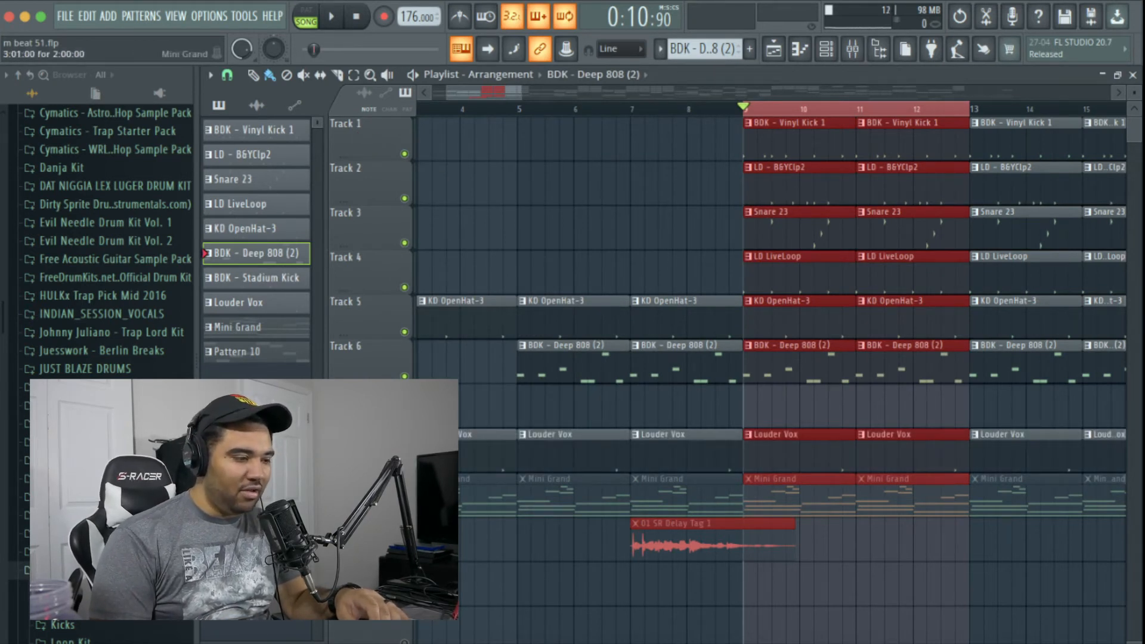
pyautogui.press('space')
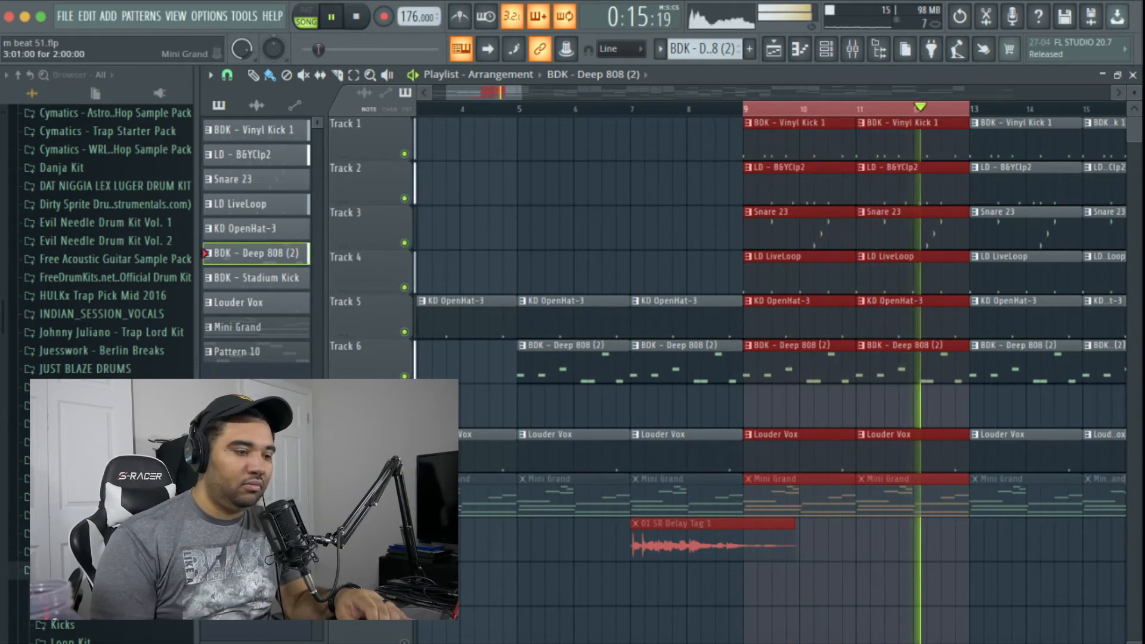
pyautogui.press('space')
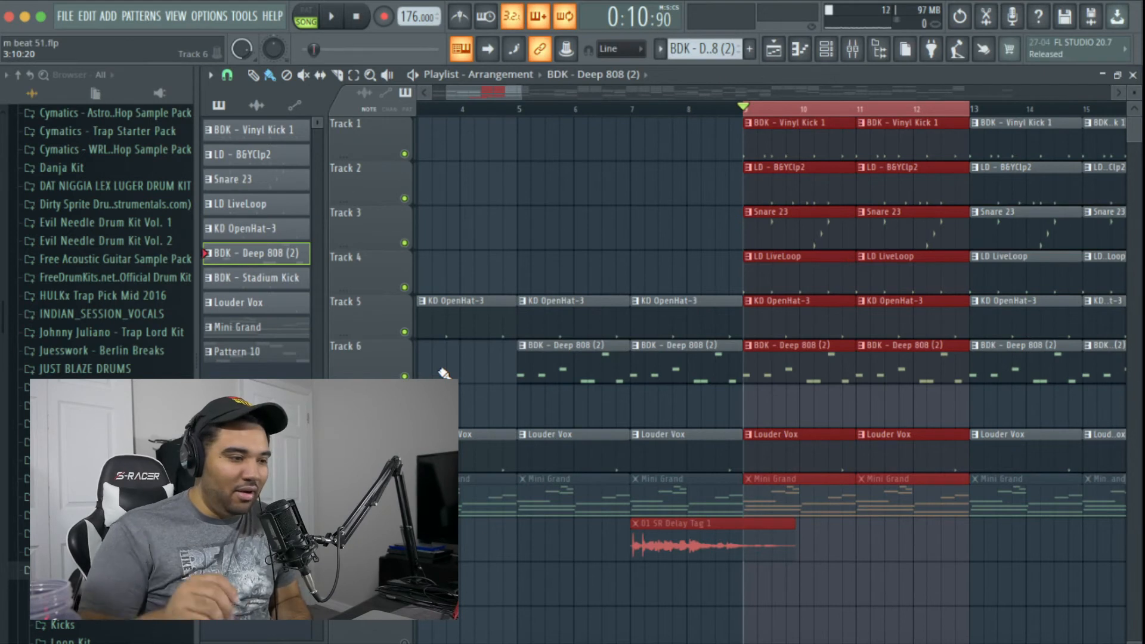
# Unmute Tracks 9 and 10 alongside Track 8, and play the full song from the beginning without the loop
pyautogui.click(404, 466)
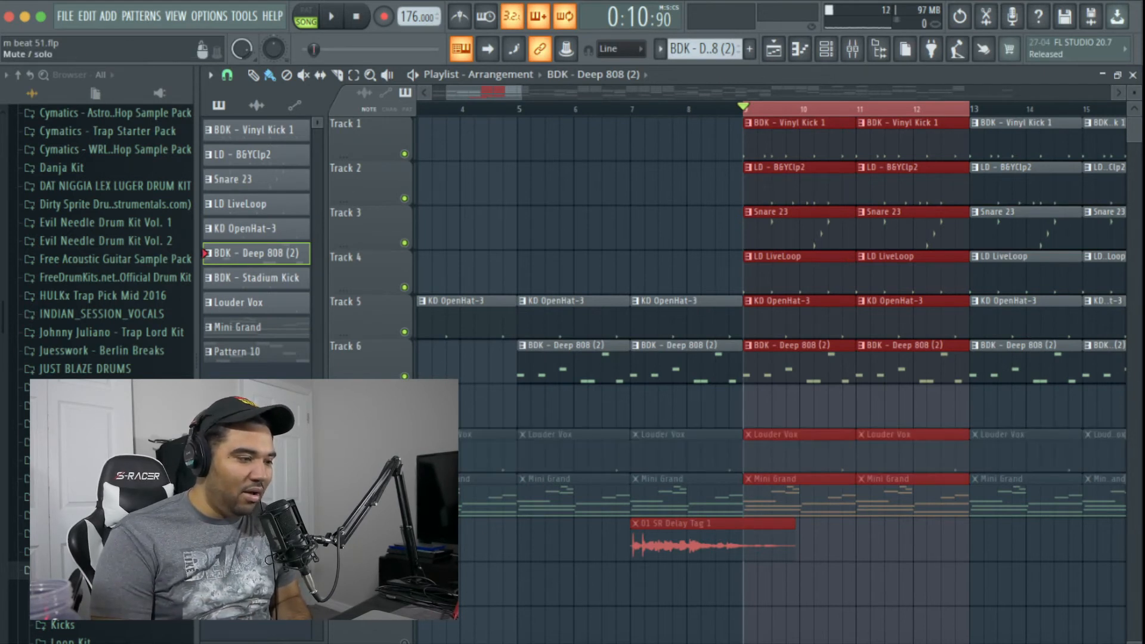
pyautogui.click(405, 466)
pyautogui.click(404, 511)
pyautogui.click(404, 554)
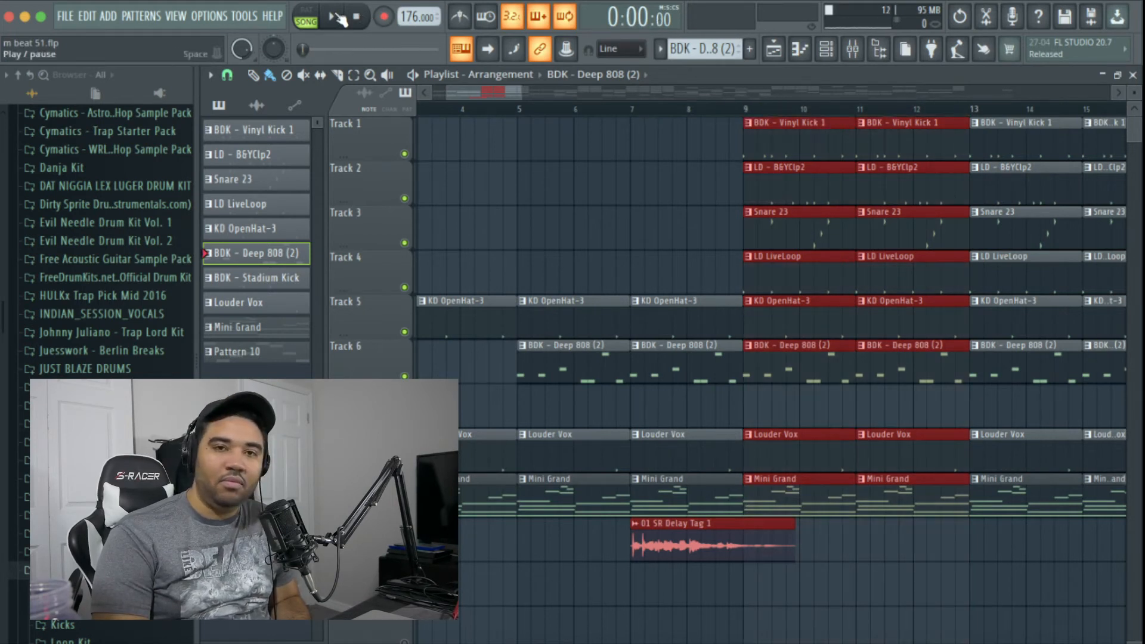
pyautogui.click(339, 19)
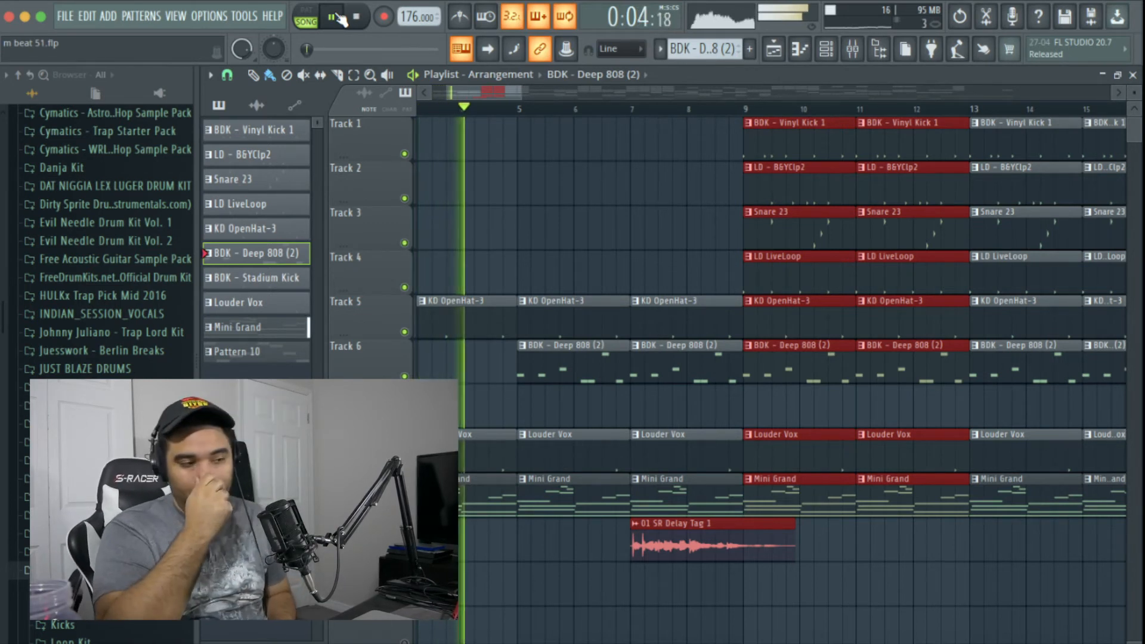
# Follow the song's playback through the playlist, examining how the drum, piano and Pattern 10 clips are arranged from the intro onward
pyautogui.moveTo(490, 96); pyautogui.dragTo(452, 96)
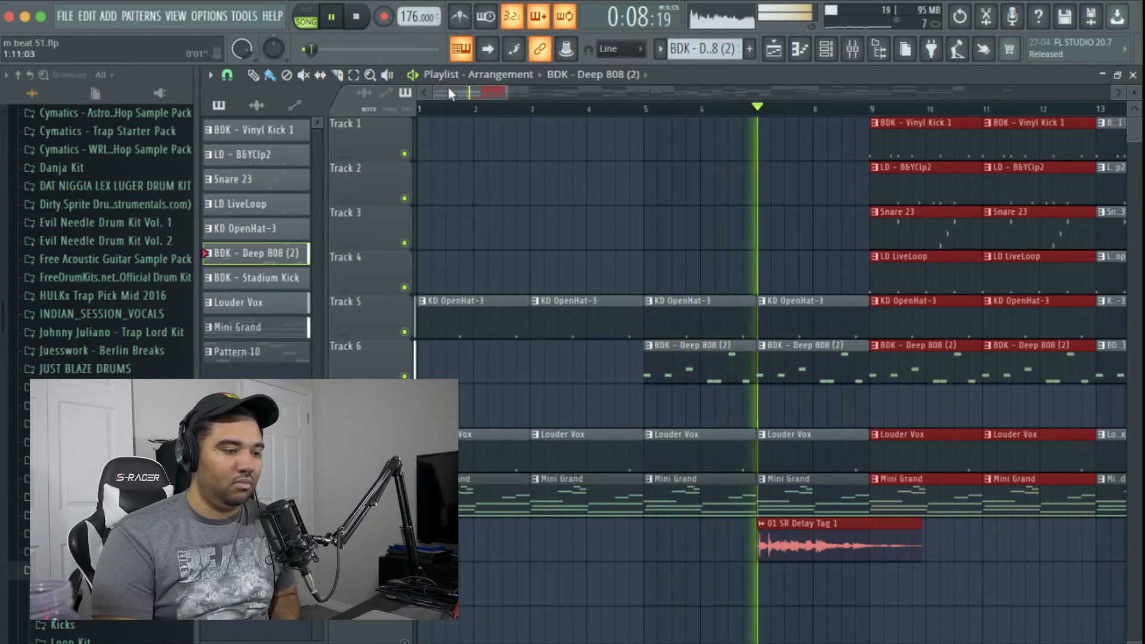
pyautogui.moveTo(449, 87); pyautogui.dragTo(487, 92)
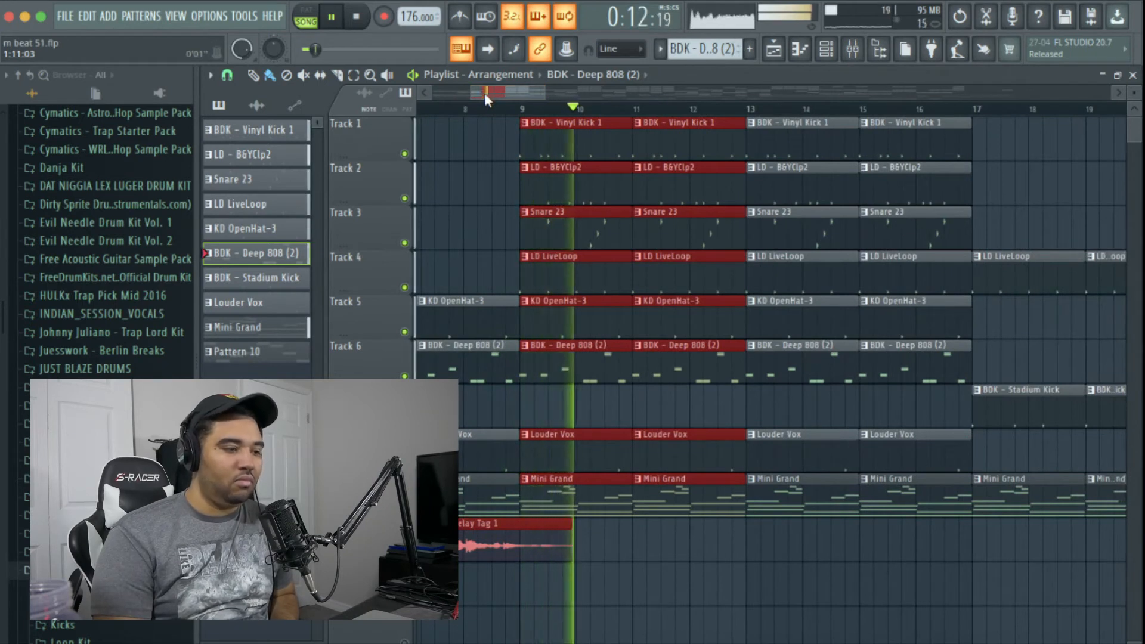
pyautogui.moveTo(488, 93); pyautogui.dragTo(513, 94)
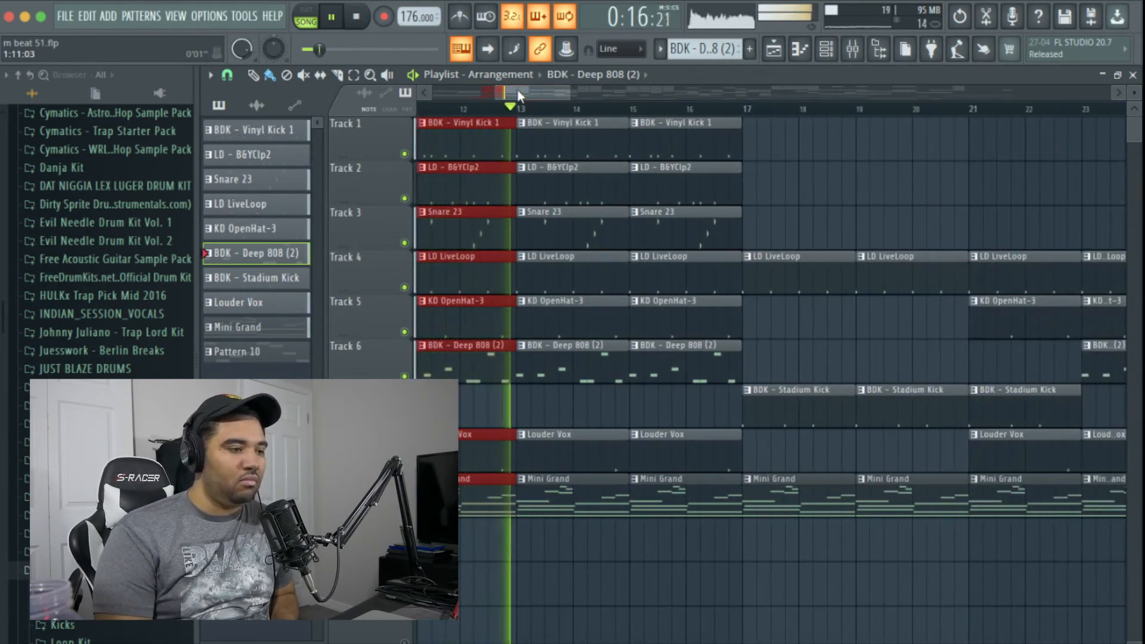
pyautogui.moveTo(520, 91); pyautogui.dragTo(534, 88)
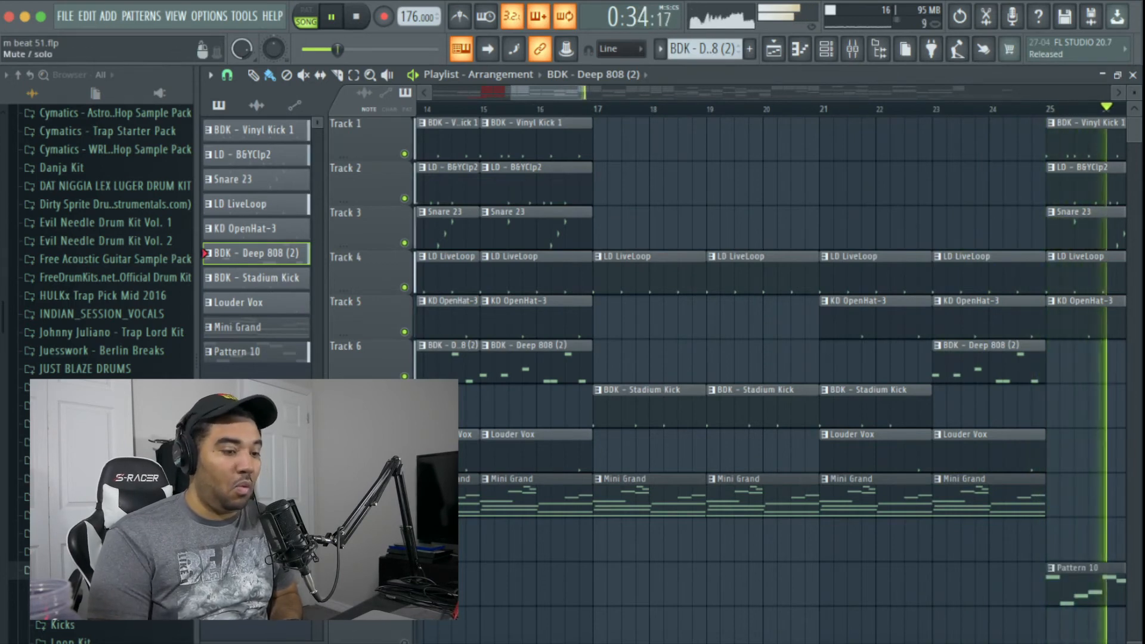
pyautogui.moveTo(525, 95); pyautogui.dragTo(607, 94)
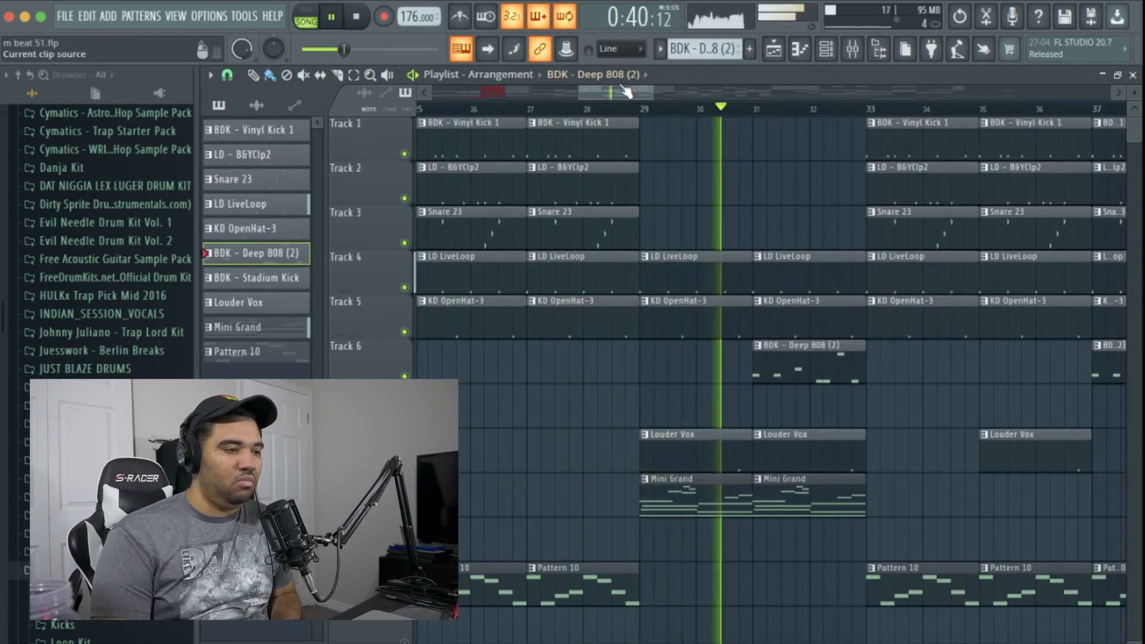
pyautogui.click(649, 93)
pyautogui.moveTo(649, 96); pyautogui.dragTo(646, 95)
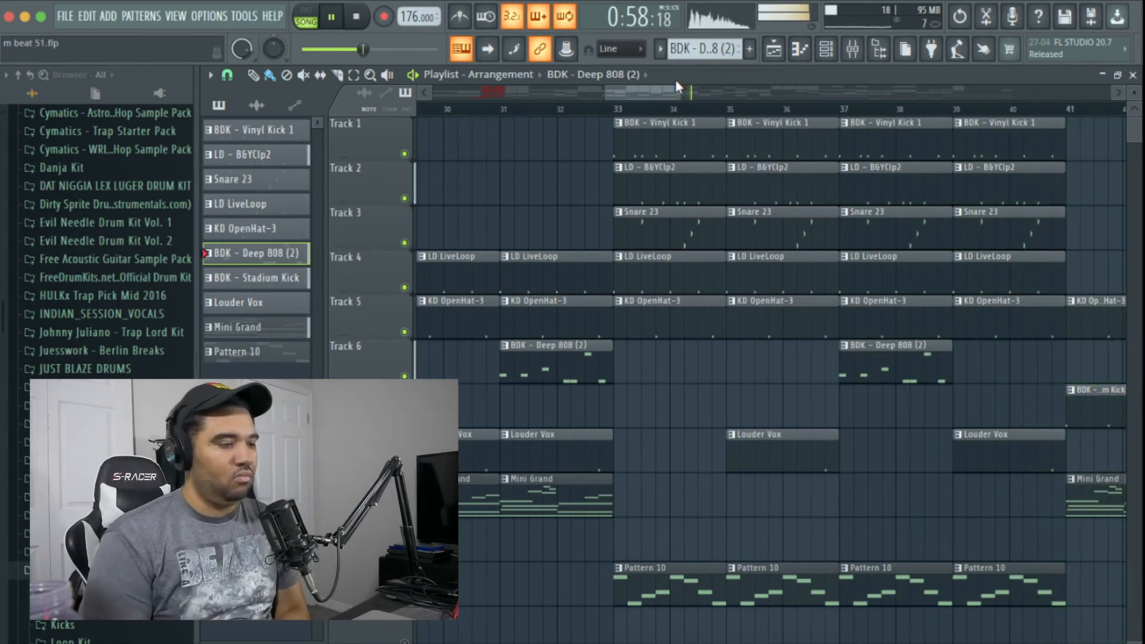
pyautogui.moveTo(661, 90); pyautogui.dragTo(742, 84)
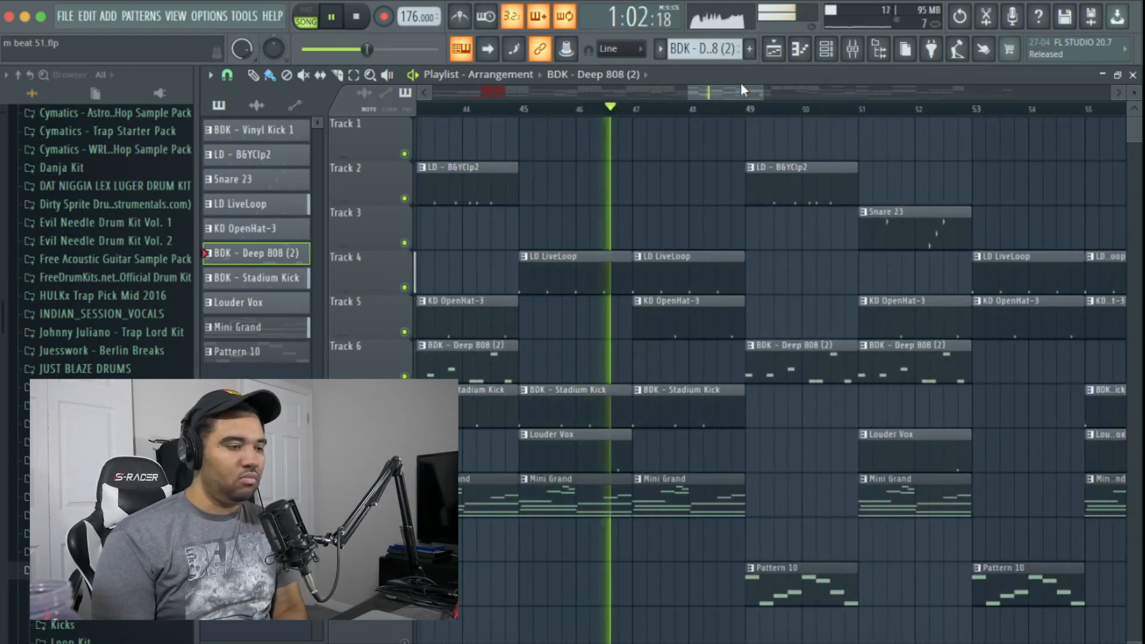